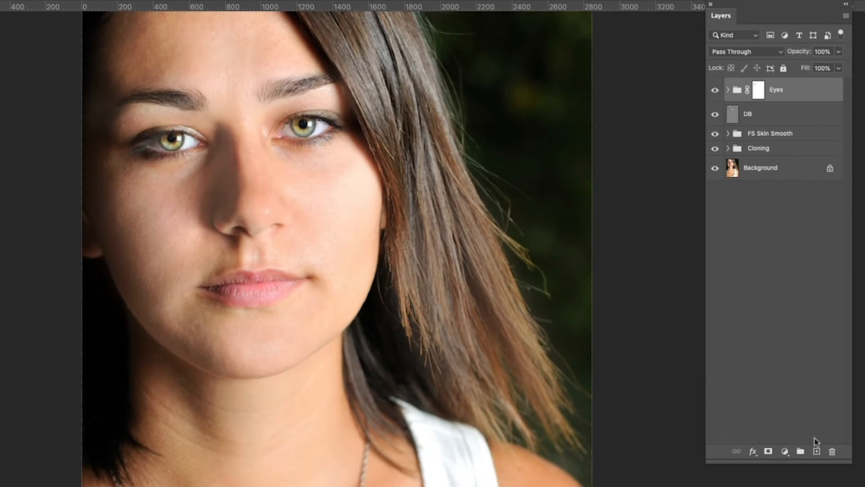
Create a new empty layer and name it "Sample"
click(817, 451)
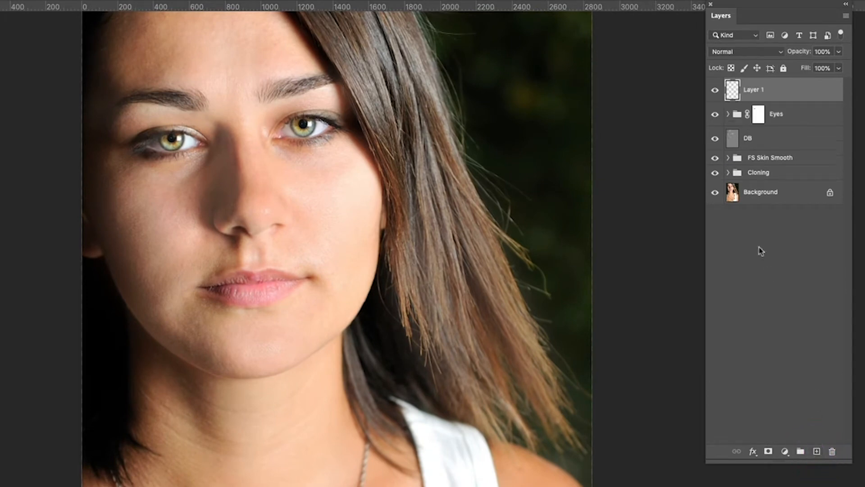
double_click(754, 90)
text(Sample)
key(Return)
Enlarge the brush, sample a light skin tone from the cheek and paint a swatch stroke near the top of the image
key(bracketright)
key(bracketright)
key(bracketright)
key(bracketright)
key(bracketright)
key(bracketright)
key(alt)
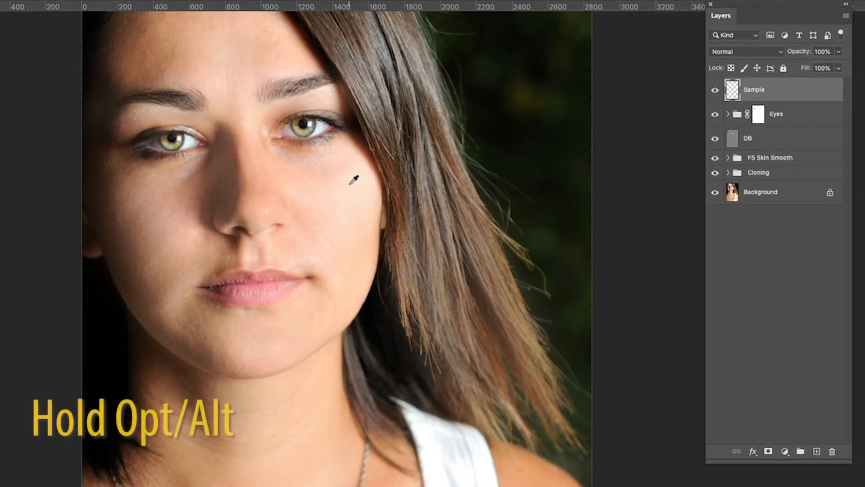
alt+click(350, 182)
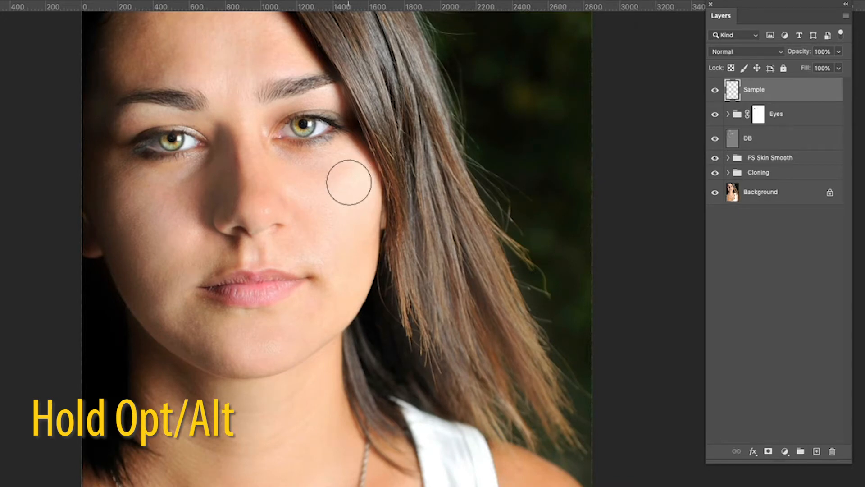
key(alt)
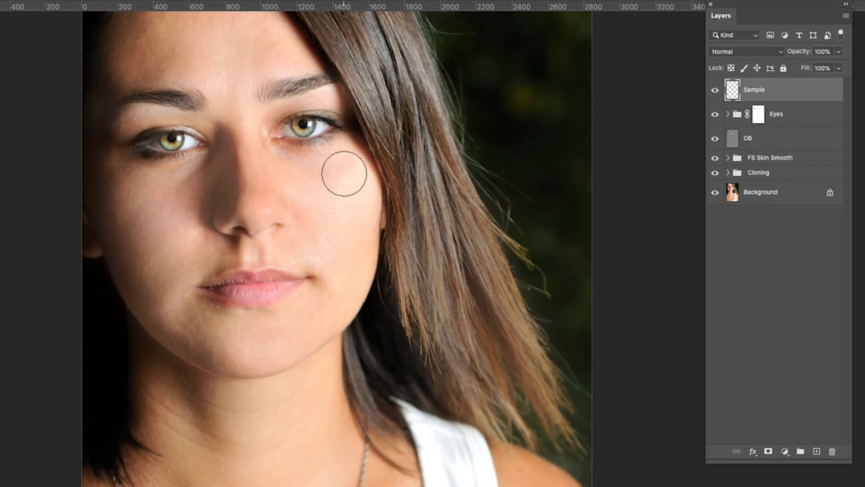
key(alt)
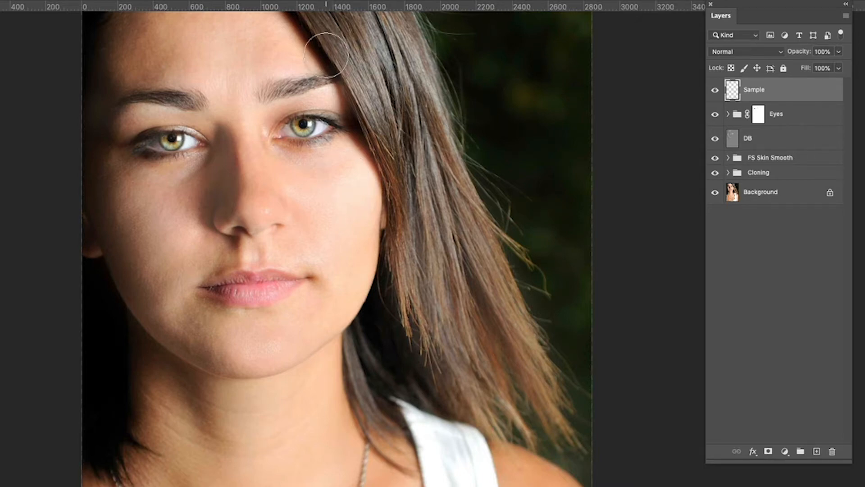
drag(326, 54, 439, 48)
mouse_move(297, 56)
mouse_down()
mouse_move(460, 46)
mouse_move(331, 53)
mouse_up()
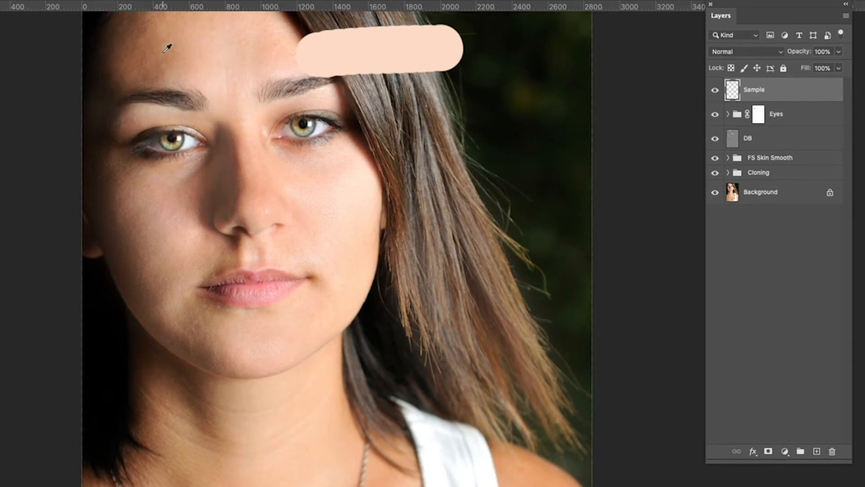
Sample a midtone and a dark skin tone and paint a swatch stroke of each below the first
alt+click(167, 48)
mouse_move(307, 90)
mouse_down()
mouse_move(434, 80)
mouse_move(335, 101)
mouse_move(453, 85)
mouse_move(345, 103)
mouse_move(410, 88)
mouse_up()
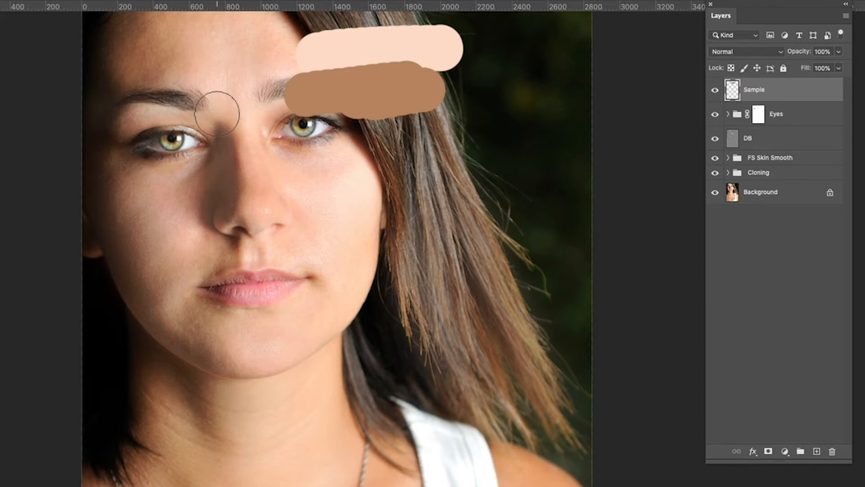
alt+click(112, 91)
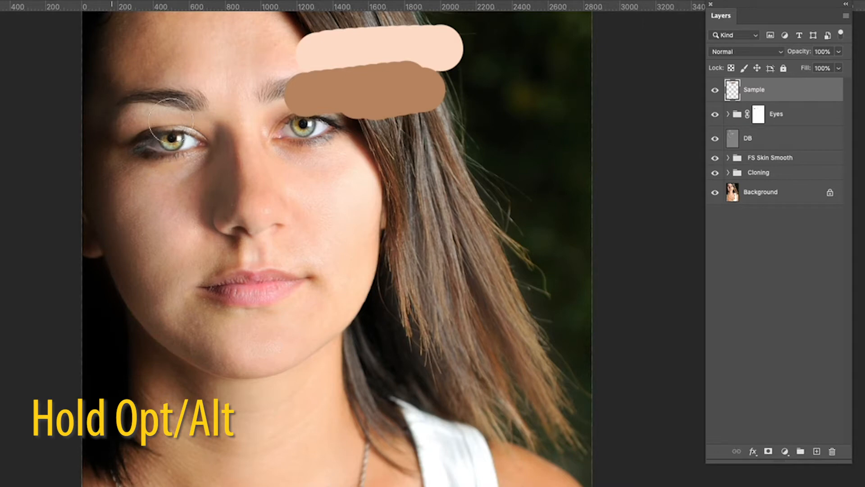
alt+click(364, 144)
mouse_move(305, 130)
mouse_down()
mouse_move(434, 130)
mouse_move(315, 149)
mouse_move(429, 132)
mouse_up()
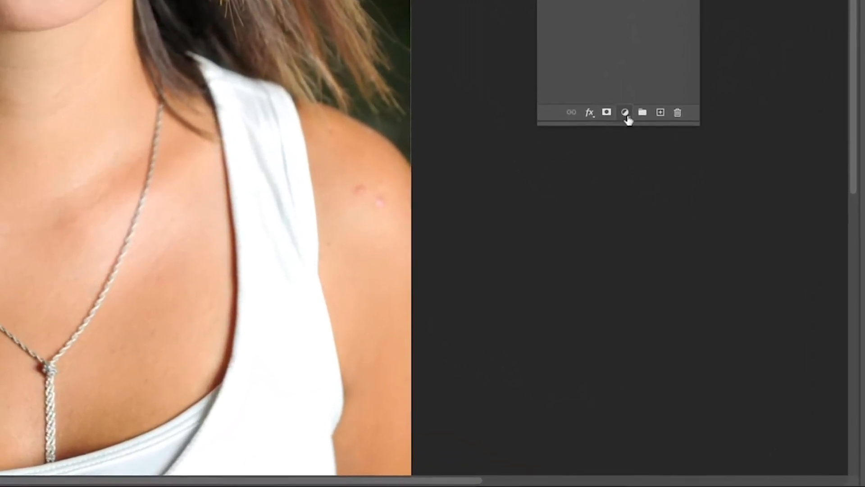
Add a Gradient Map adjustment layer and move it below the Sample layer
click(641, 246)
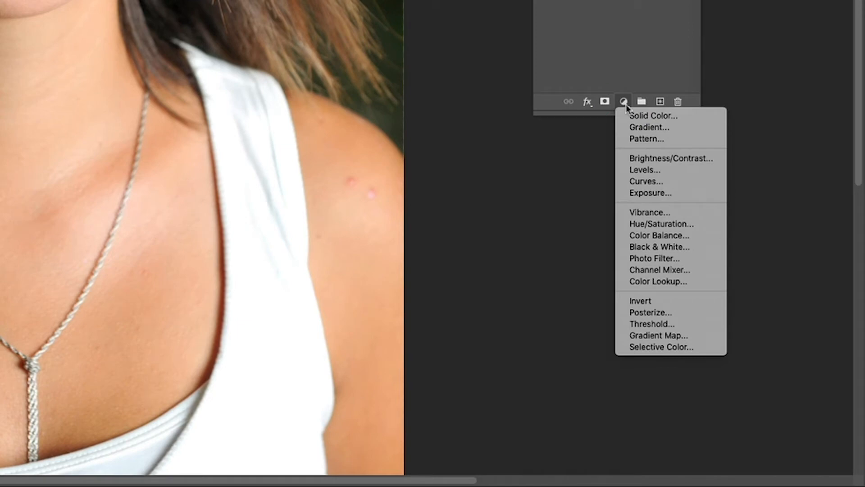
click(678, 335)
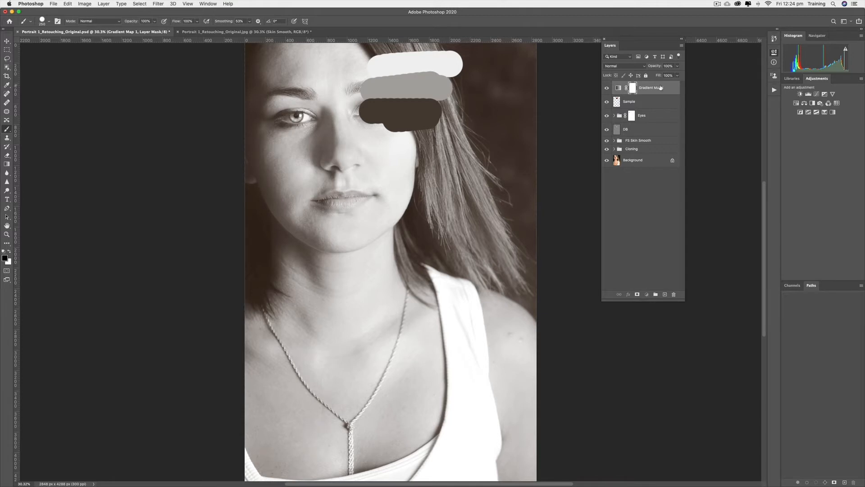
drag(661, 88, 643, 108)
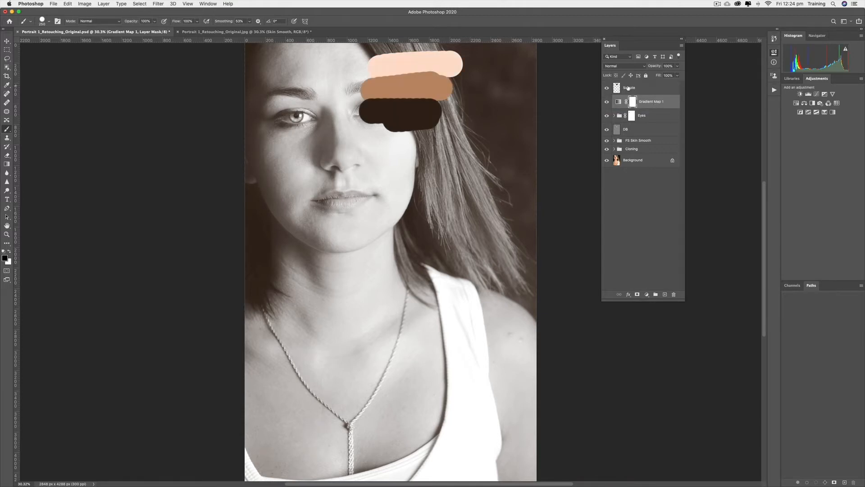
Rename the gradient map layer as "Map Skin"
double_click(655, 102)
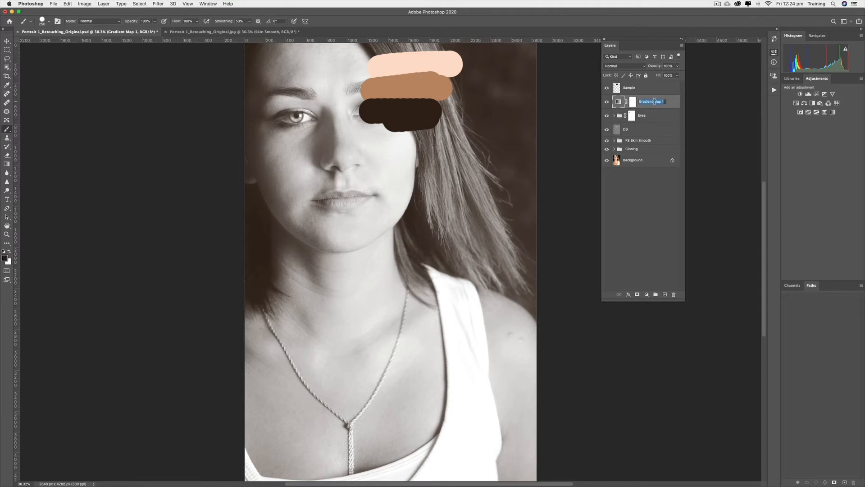
text(Map Skin)
click(671, 101)
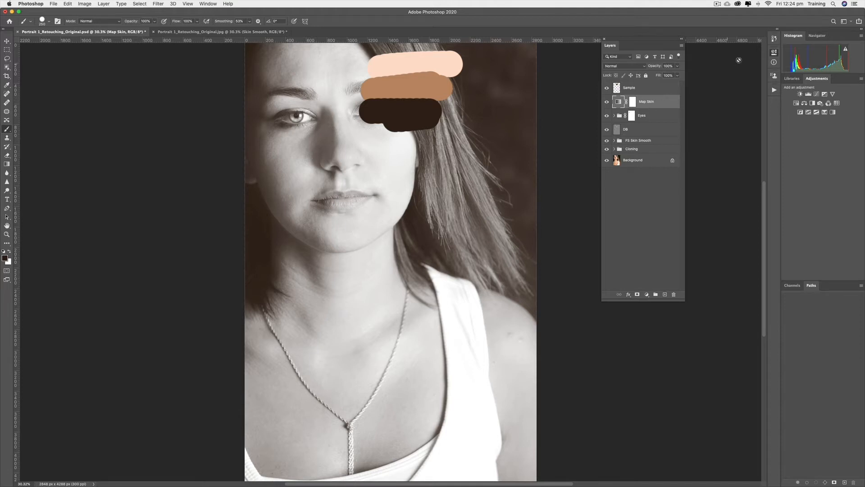
Open the Gradient Map's properties and its gradient in the Gradient Editor
click(774, 52)
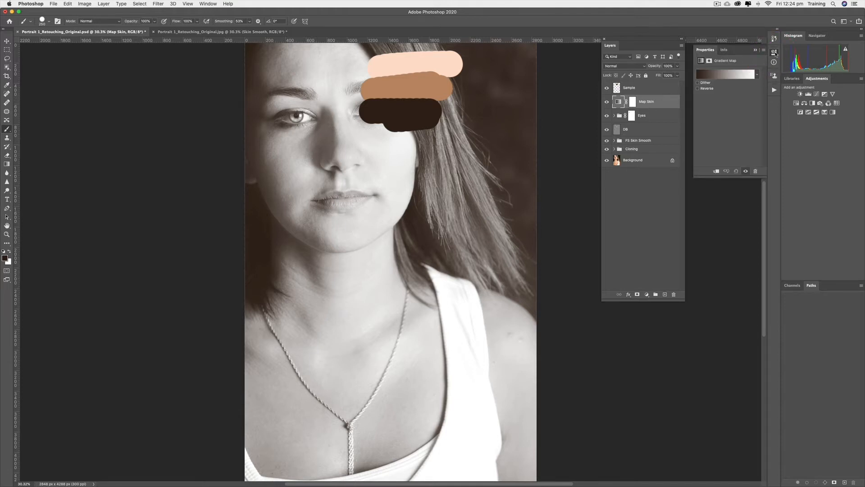
drag(706, 49, 536, 40)
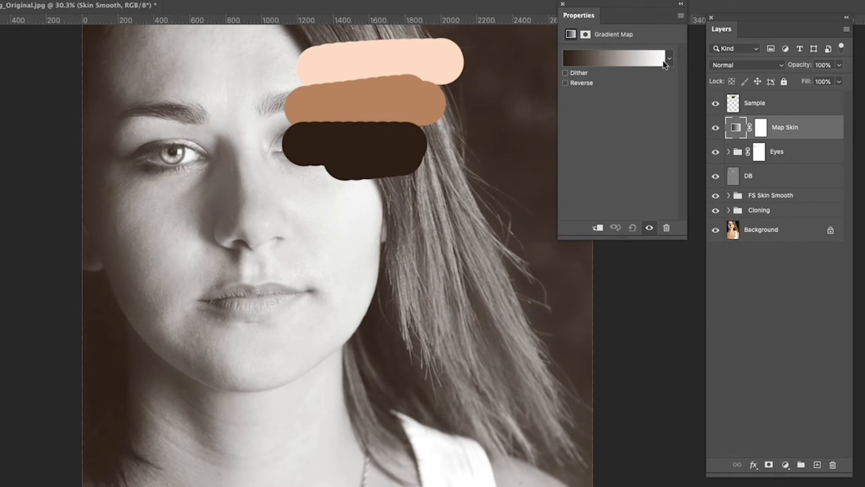
click(609, 61)
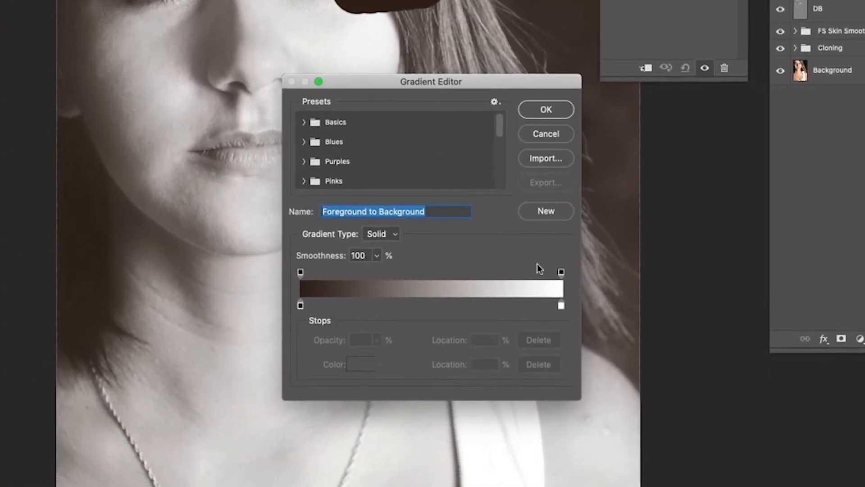
Set the white end stop's color to the light skin swatch, sampling with 5 by 5 Average from All Layers
click(561, 306)
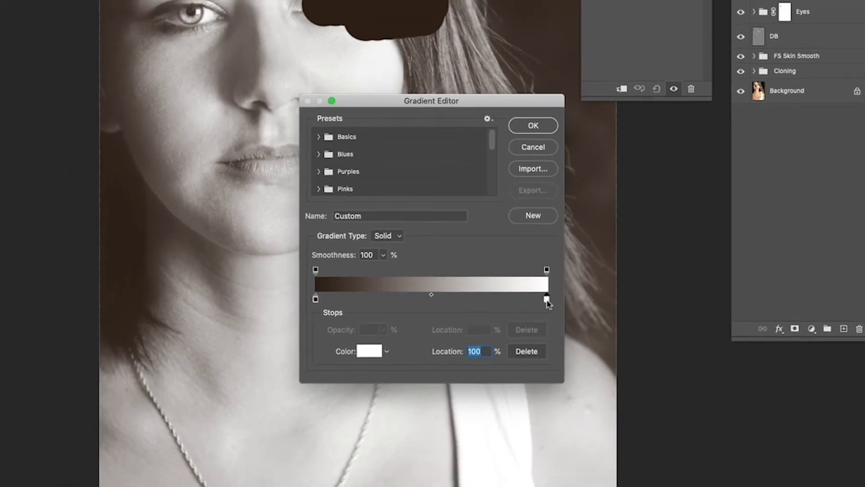
double_click(561, 306)
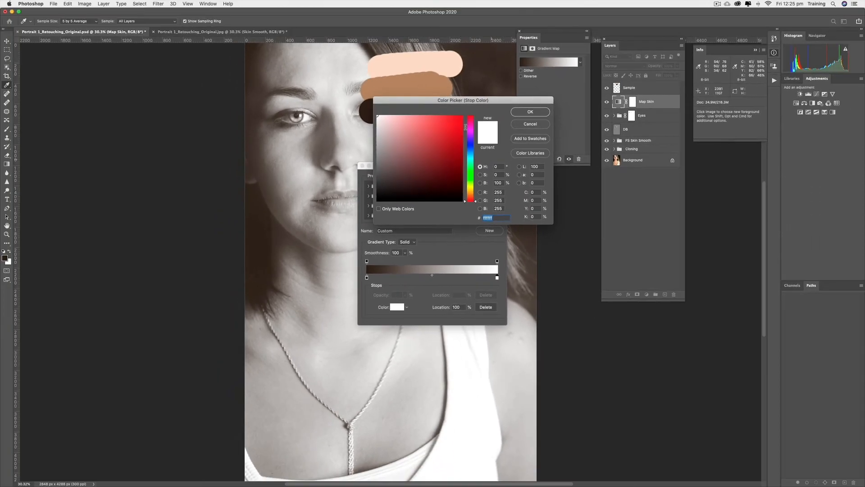
drag(426, 65, 460, 86)
drag(454, 118, 546, 128)
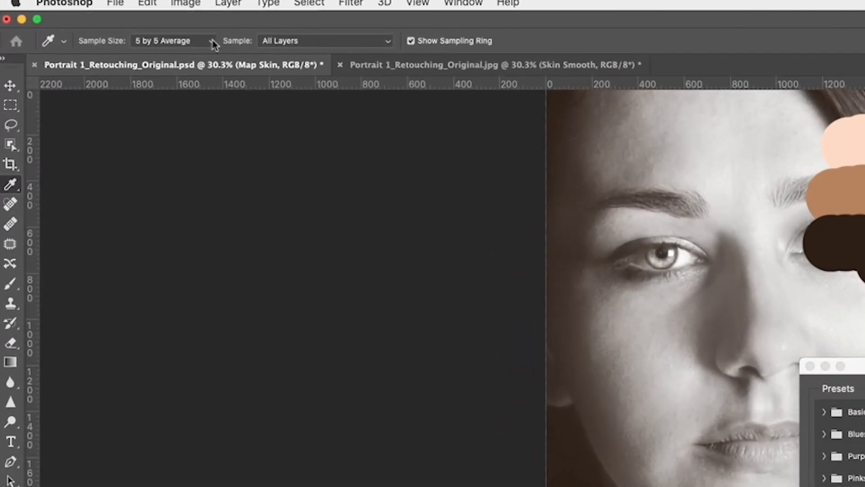
click(170, 34)
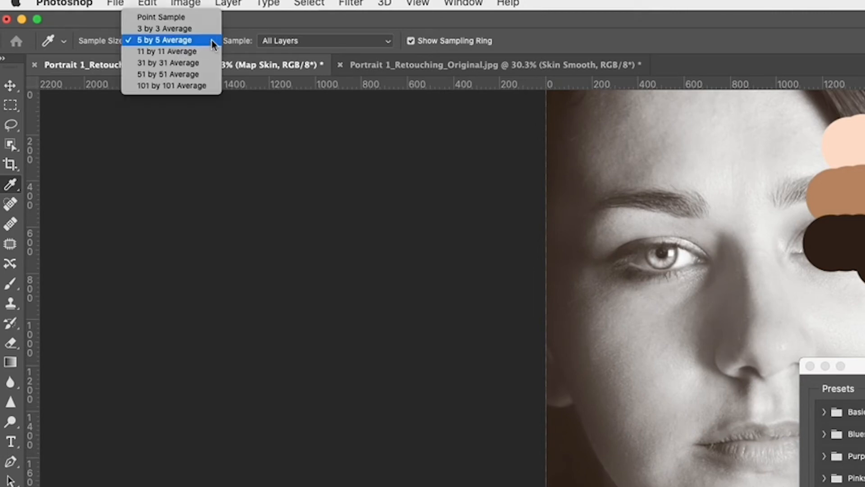
click(174, 41)
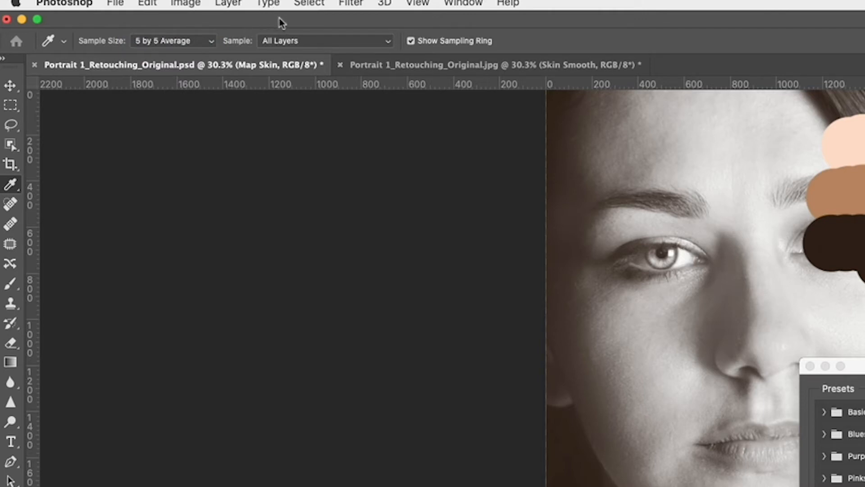
click(385, 42)
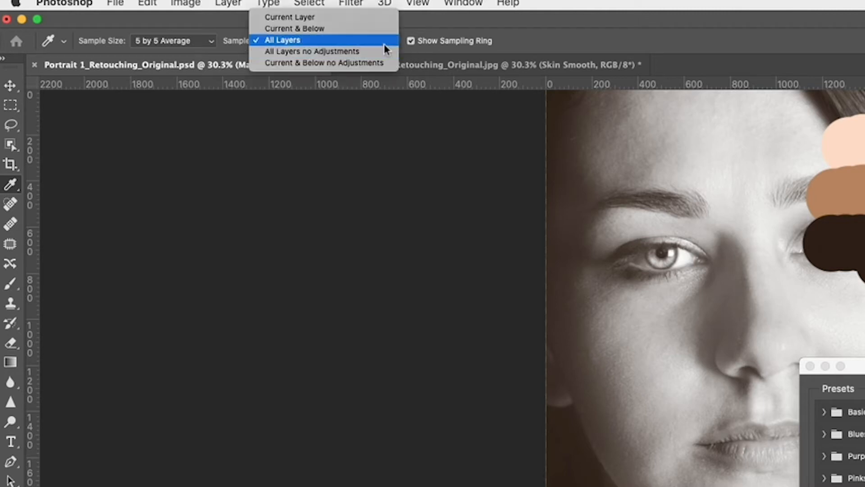
click(350, 41)
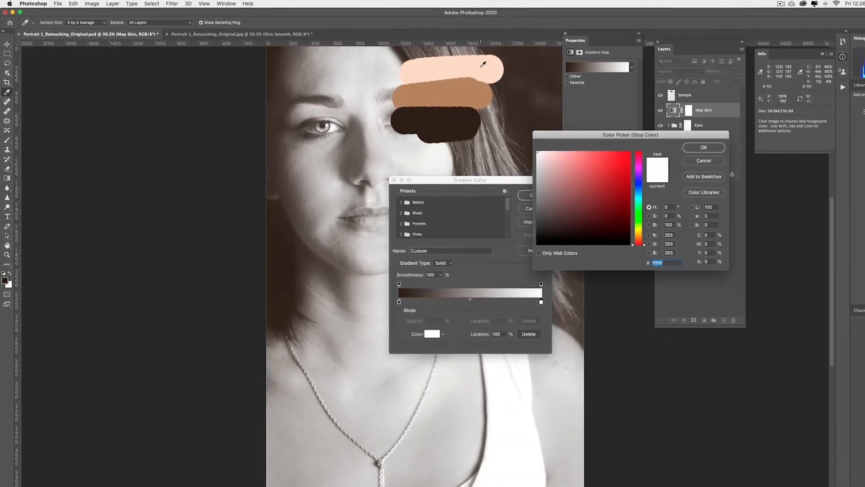
click(581, 77)
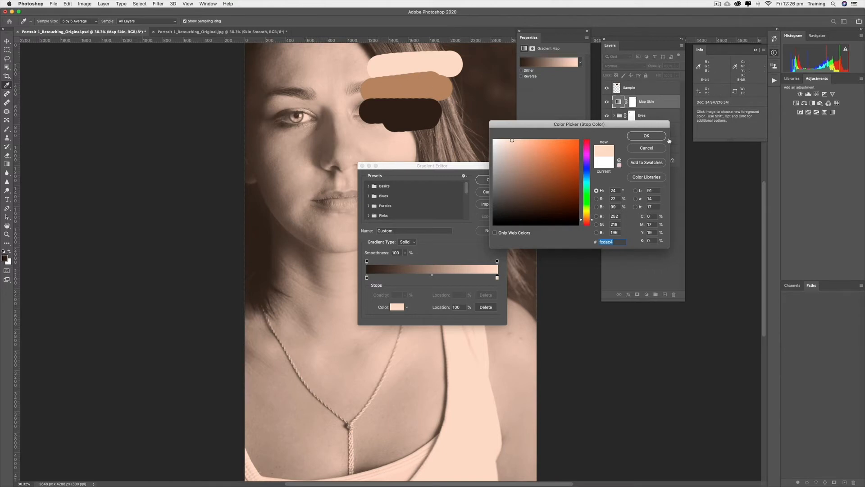
click(648, 136)
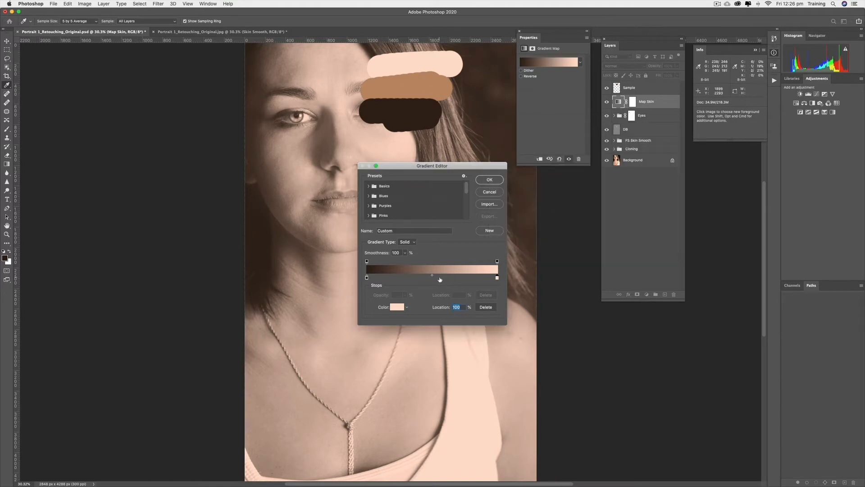
Add a middle stop at 55% and set its color to the midtone skin swatch
click(440, 278)
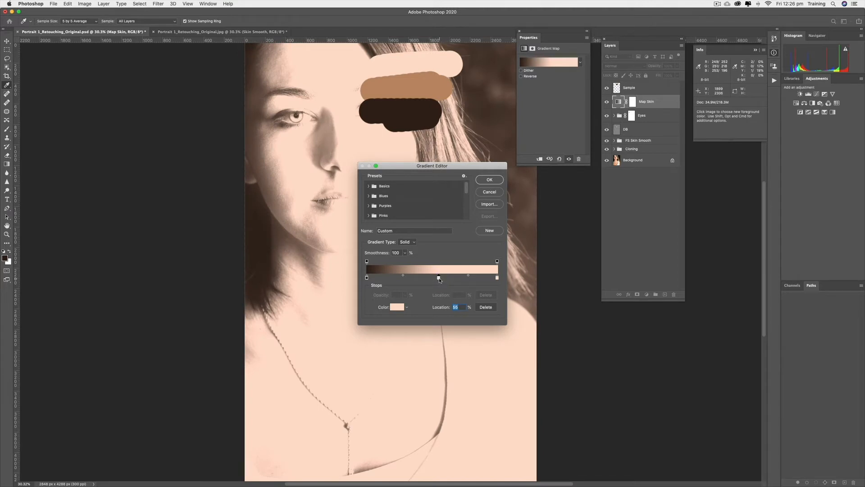
double_click(440, 278)
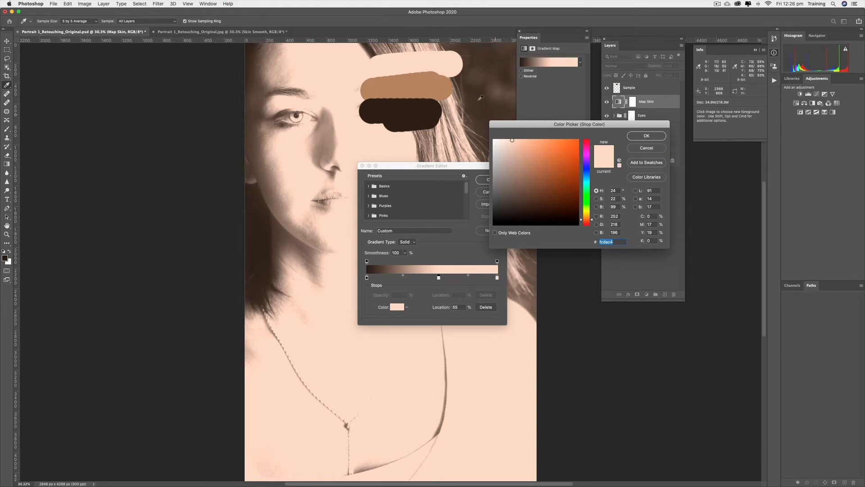
click(422, 84)
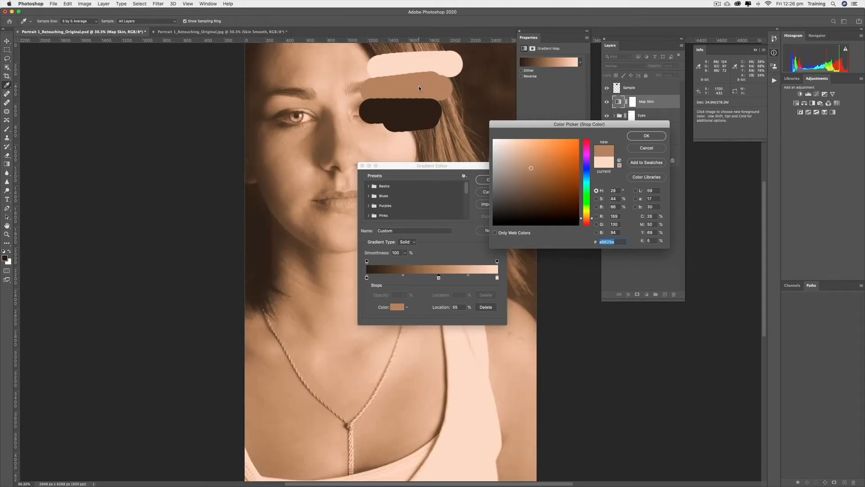
click(655, 137)
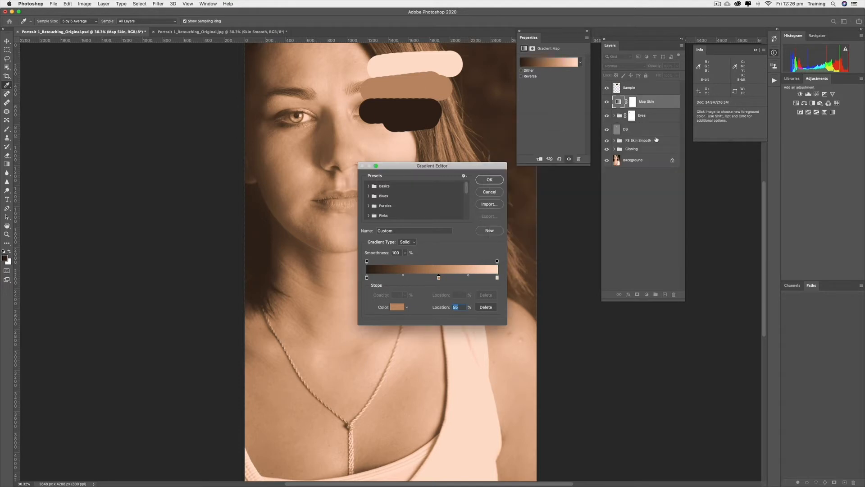
Set the black end stop's color to the dark skin swatch
click(367, 278)
double_click(367, 278)
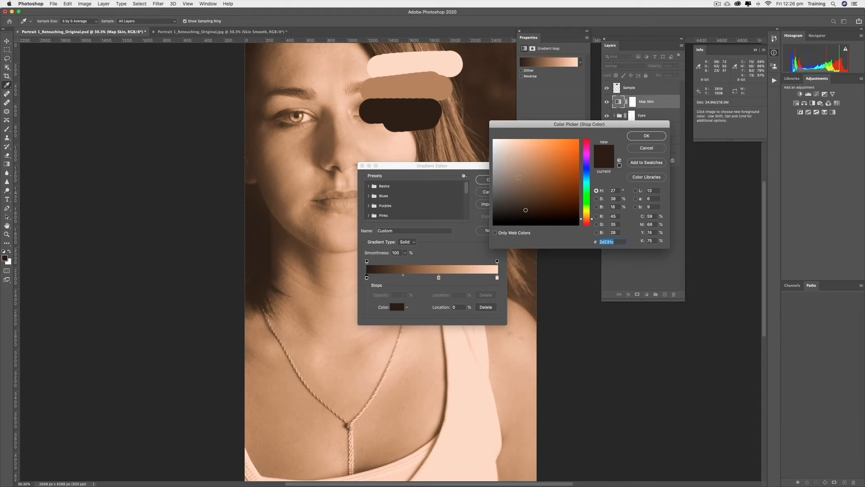
click(408, 114)
click(653, 136)
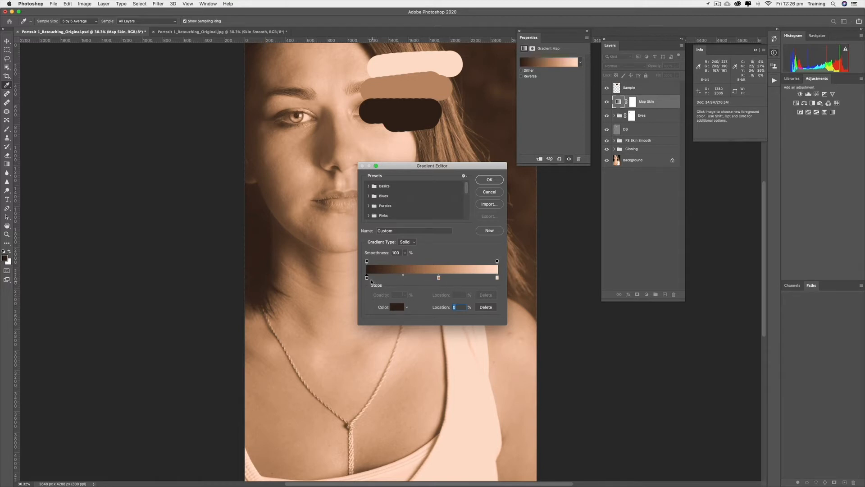
Move the dark end stop to about 5% and the light end stop to about 99% location
drag(367, 278, 373, 279)
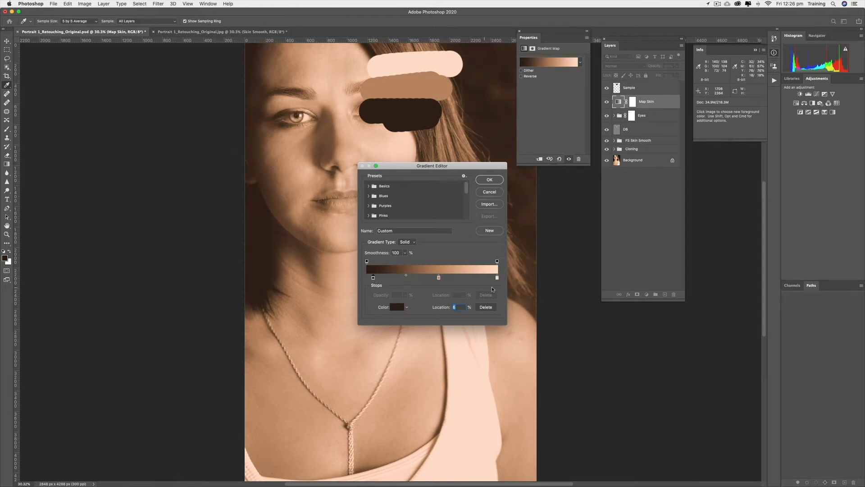
drag(498, 278, 493, 280)
click(440, 278)
double_click(493, 278)
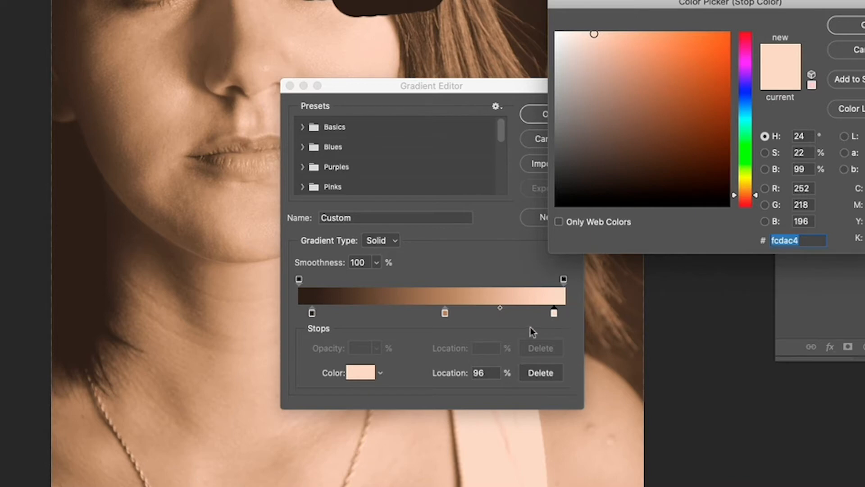
click(852, 26)
drag(555, 311, 562, 310)
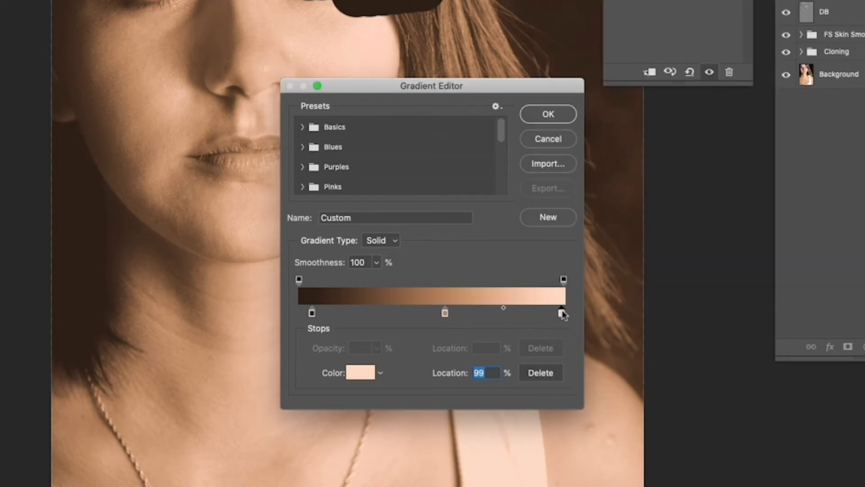
Reopen the dark stop's color, move the dark end stop to about 10% location, and confirm the gradient
double_click(312, 312)
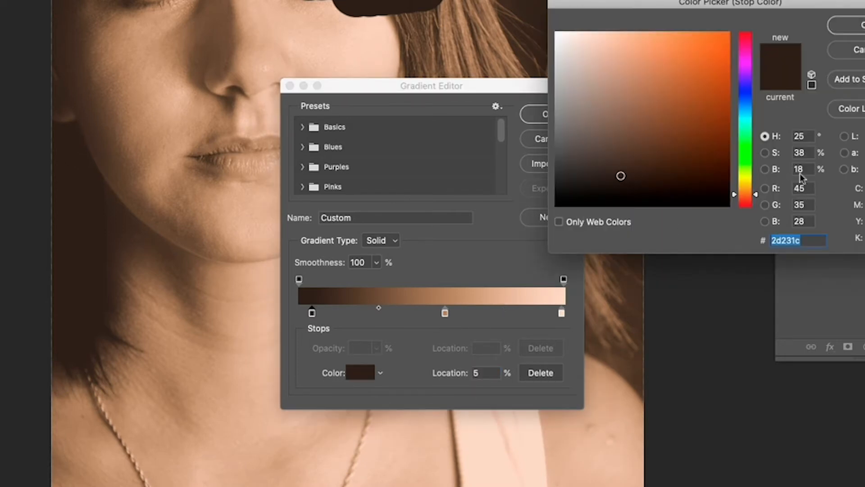
click(847, 25)
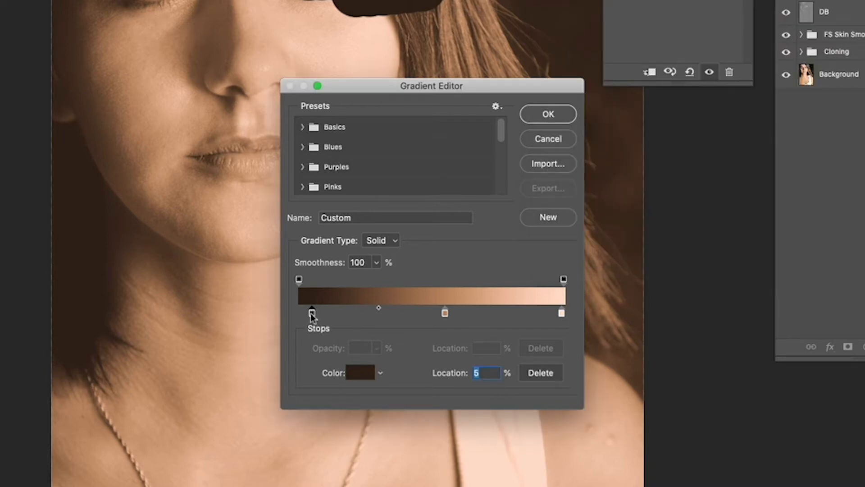
mouse_move(311, 312)
mouse_down()
mouse_move(334, 314)
mouse_move(325, 313)
mouse_up()
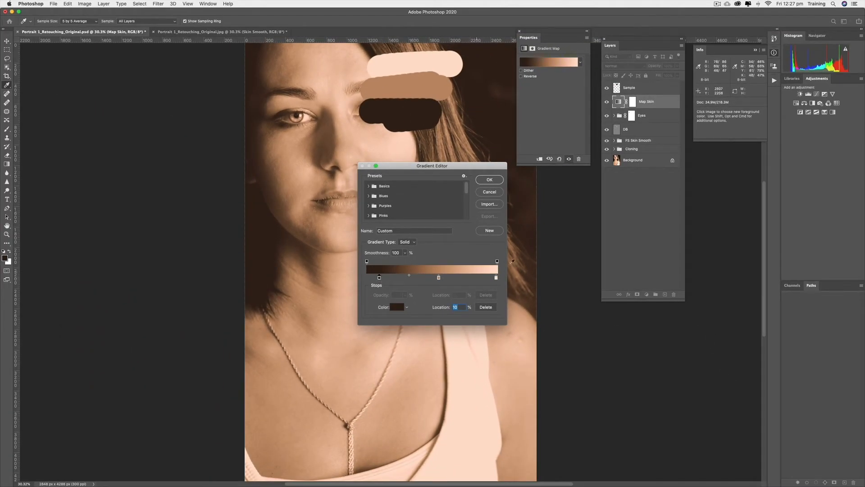
click(488, 180)
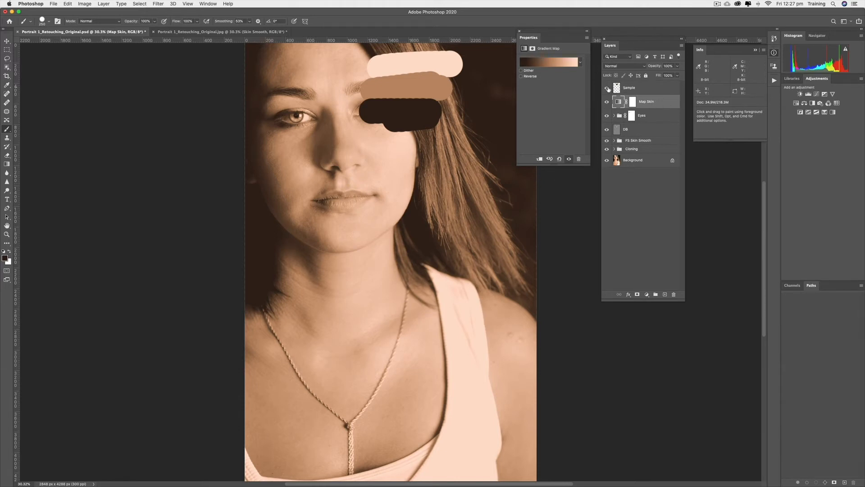
Hide the Sample layer and select the Map Skin layer's mask
click(607, 88)
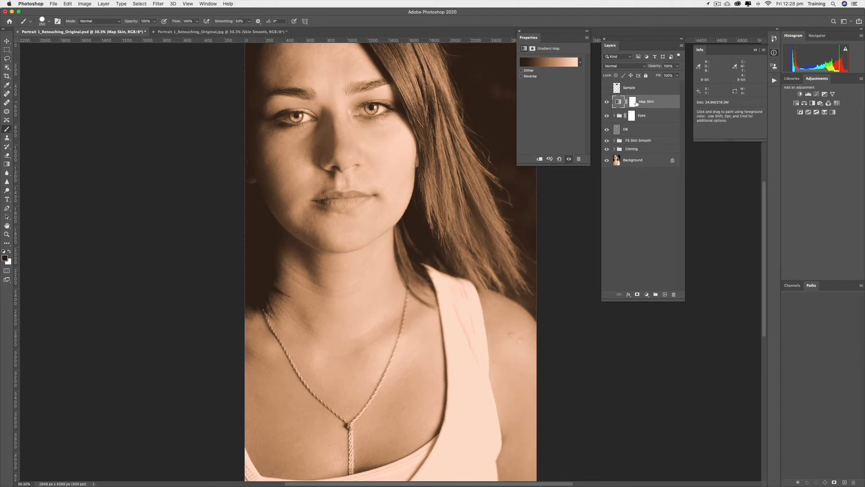
click(634, 102)
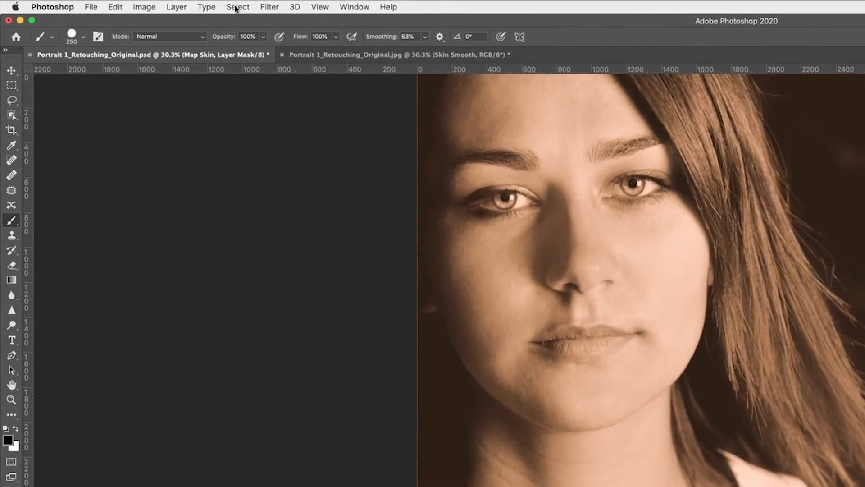
Build the Map Skin mask with Color Range, sampling the forehead skin at Fuzziness 162
click(214, 5)
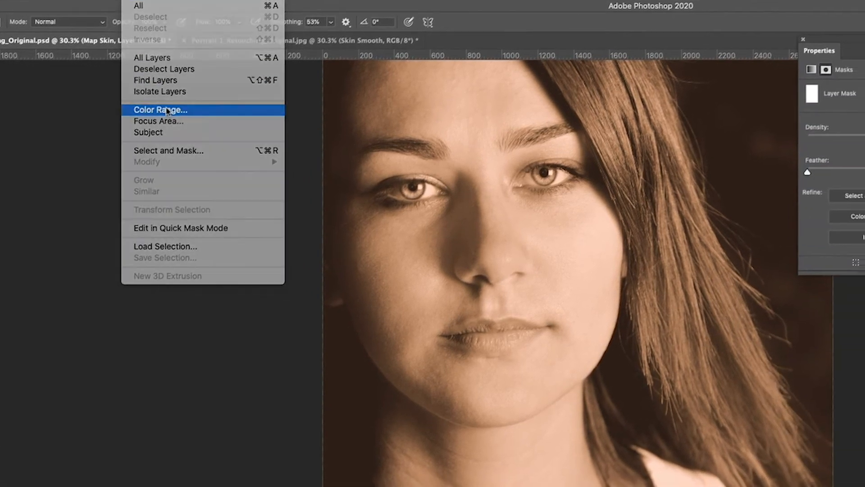
click(265, 126)
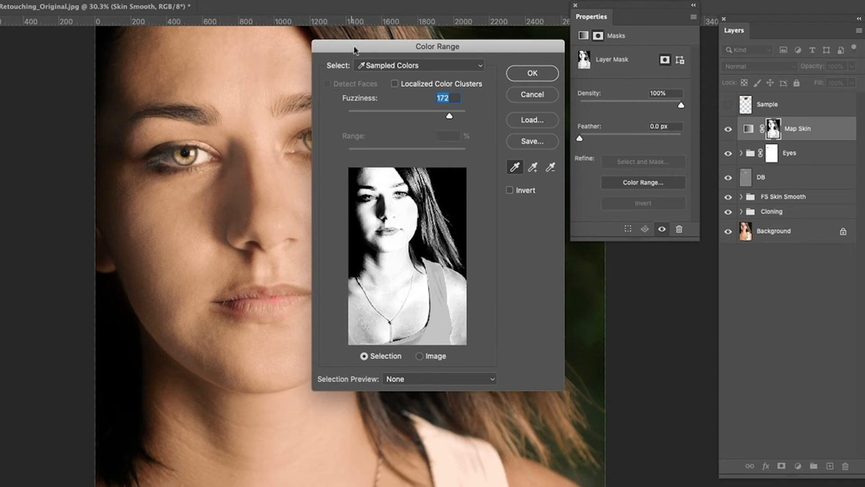
drag(355, 49, 374, 46)
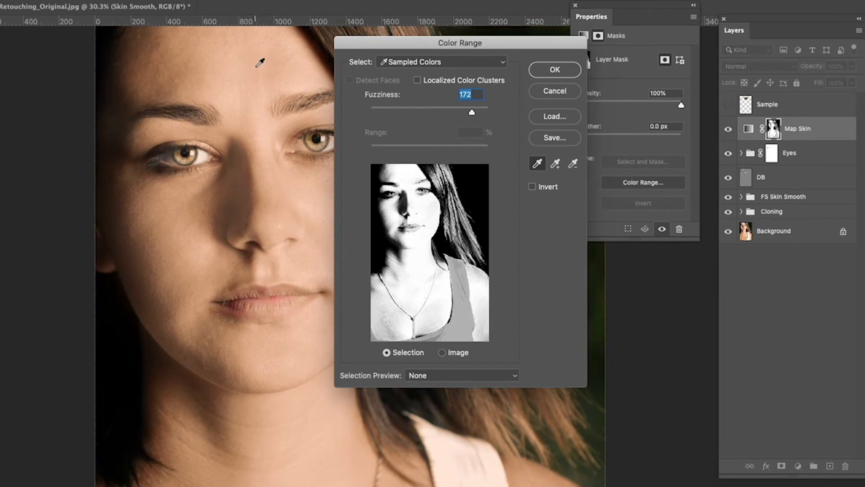
click(253, 102)
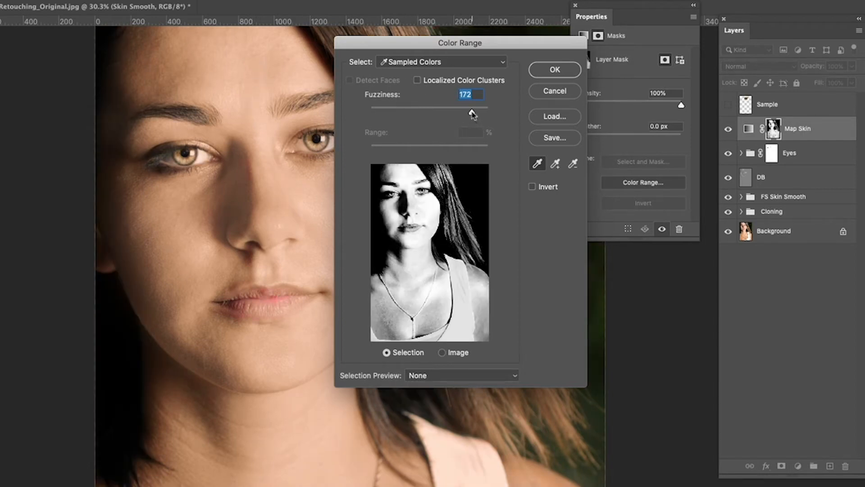
drag(471, 114, 448, 117)
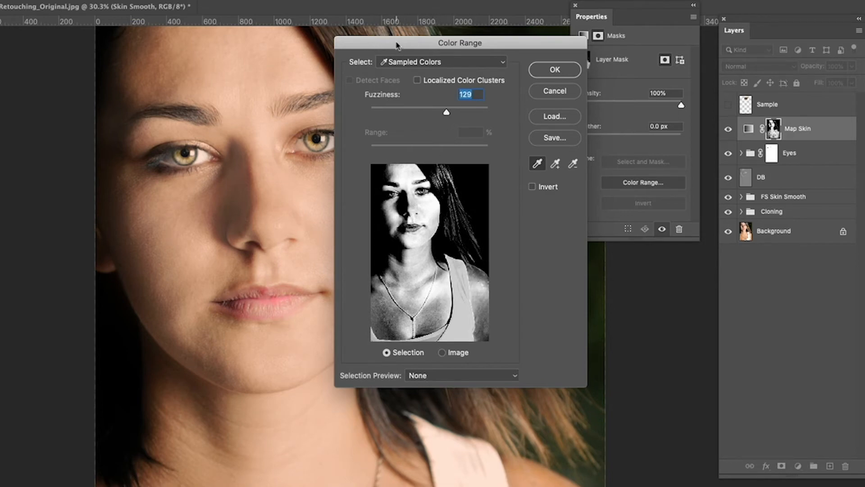
drag(397, 45, 503, 51)
drag(527, 124, 549, 122)
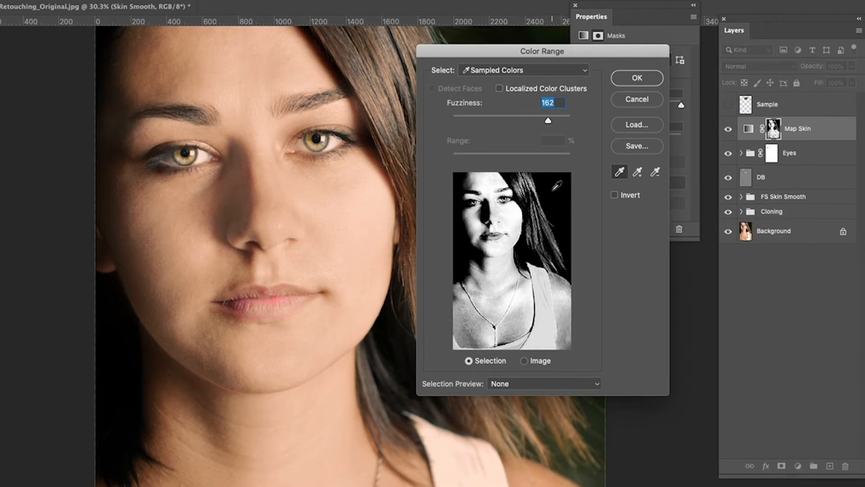
click(642, 79)
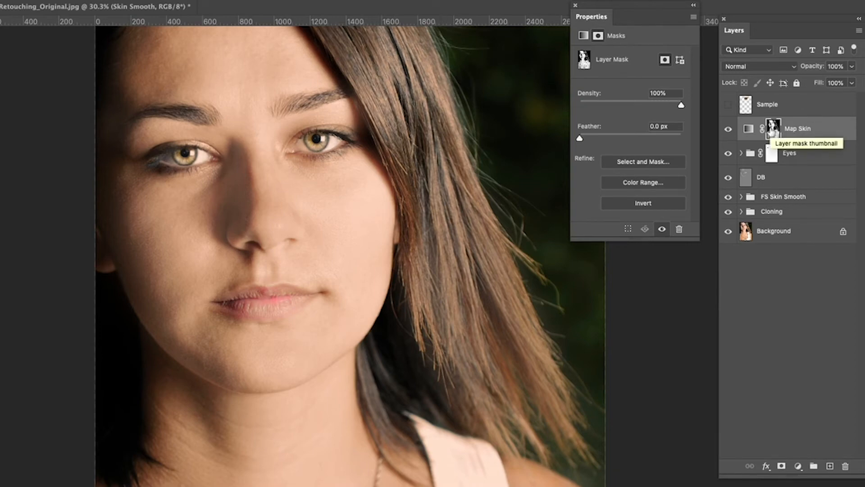
Display the Map Skin mask by itself on the canvas
alt+click(773, 130)
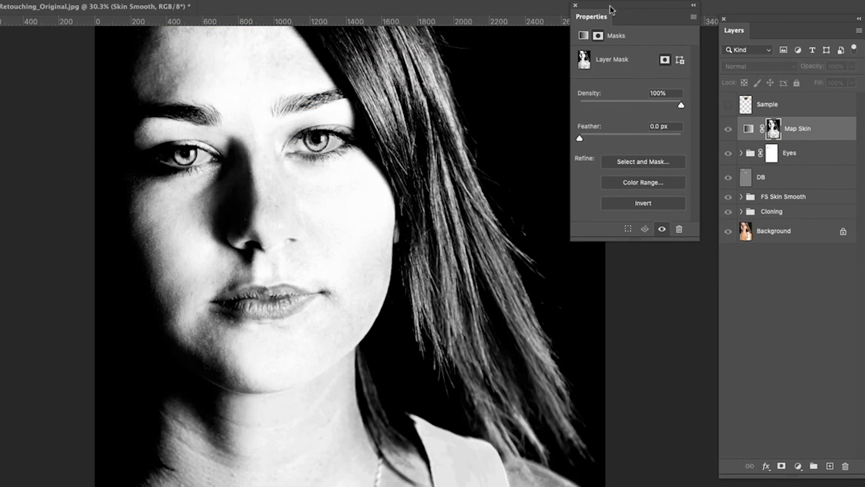
drag(611, 9, 649, 2)
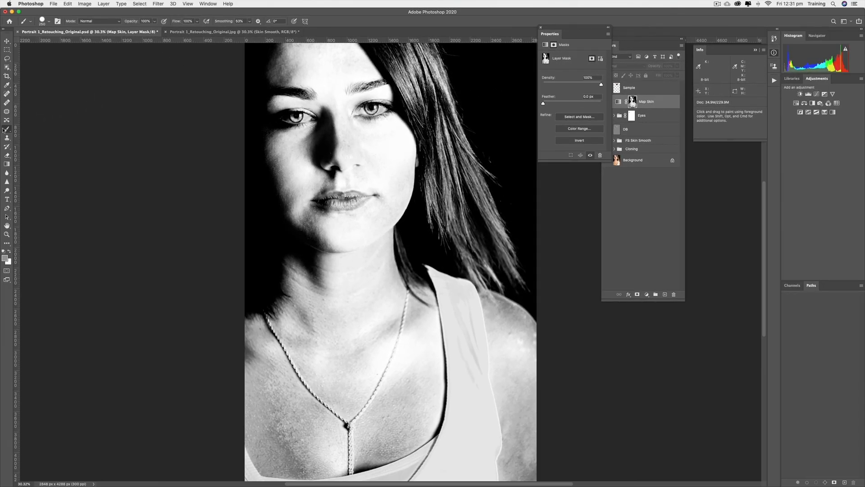
Reset to default colors and paint black over the hair on the mask with an enlarged brush
click(5, 252)
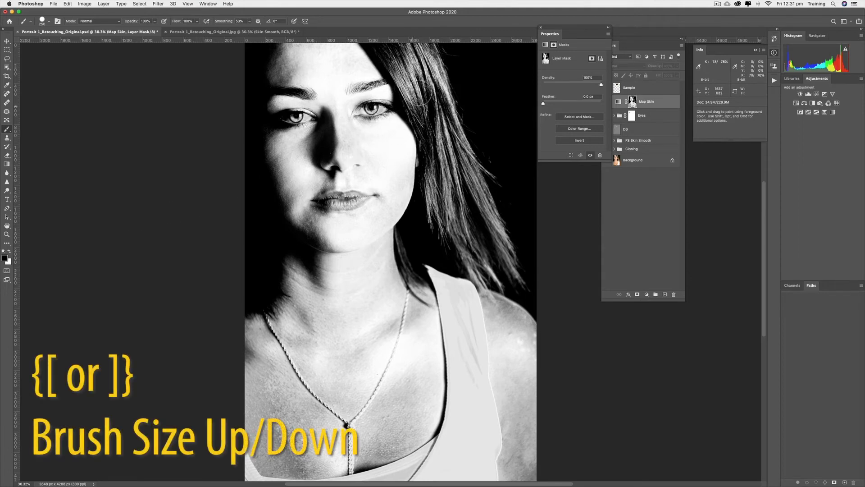
key(bracketright)
key(bracketright)
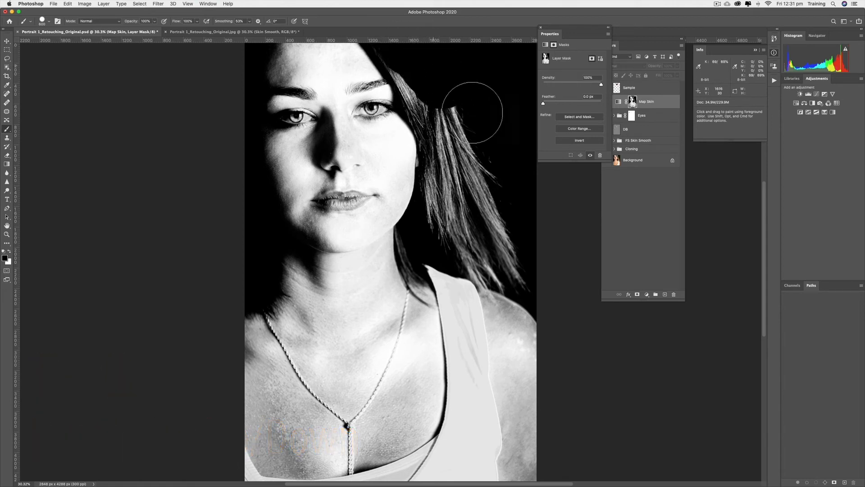
mouse_move(430, 79)
mouse_down()
mouse_move(462, 131)
mouse_move(493, 218)
mouse_up()
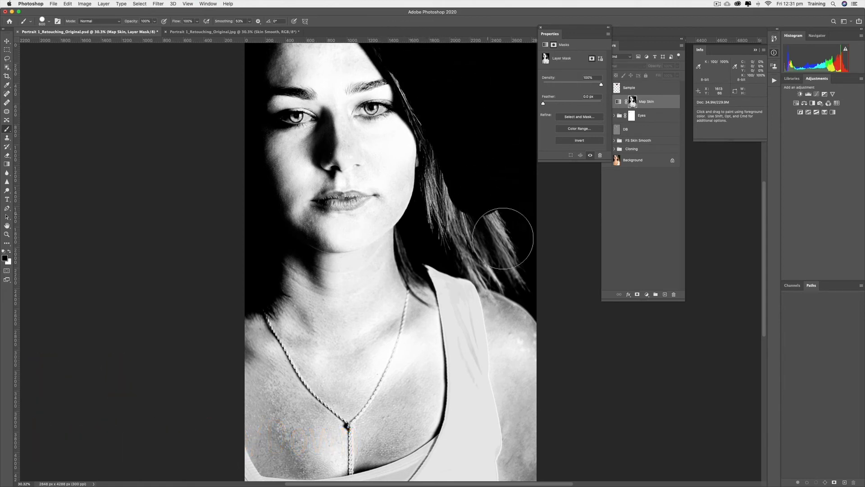
mouse_move(465, 156)
mouse_down()
mouse_move(478, 222)
mouse_move(486, 212)
mouse_up()
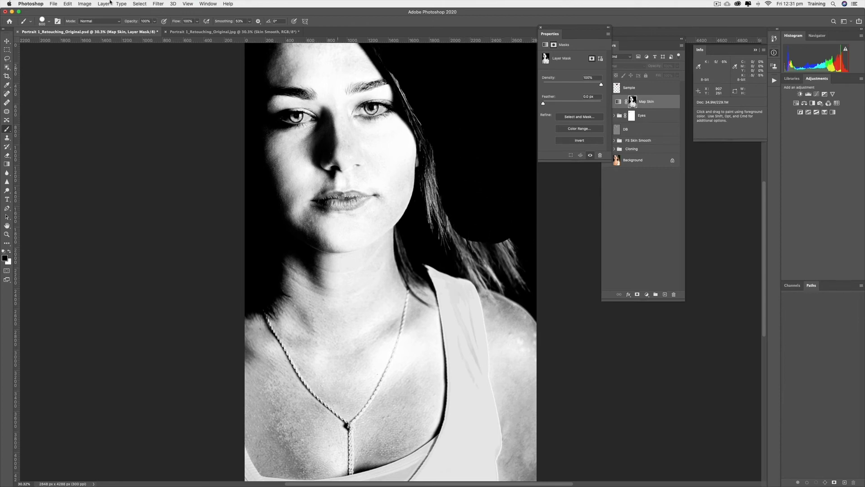
Set the brush hardness to 0% and paint black over the remaining hair strands on the mask
click(49, 22)
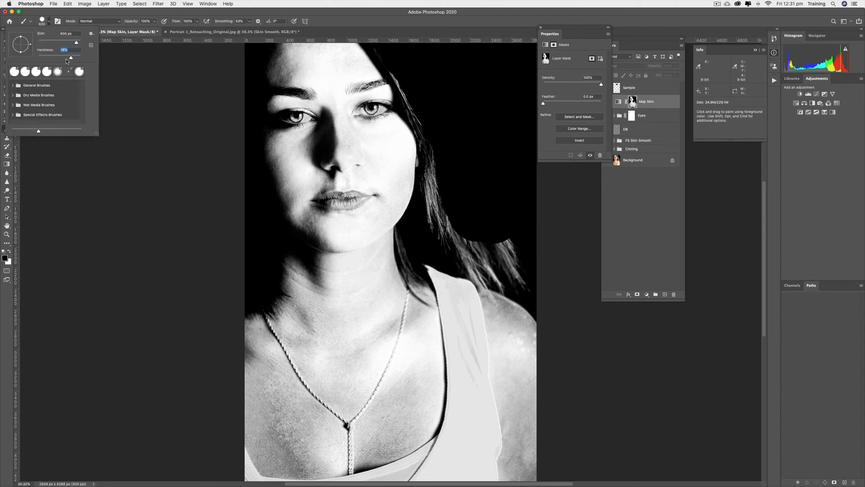
click(459, 78)
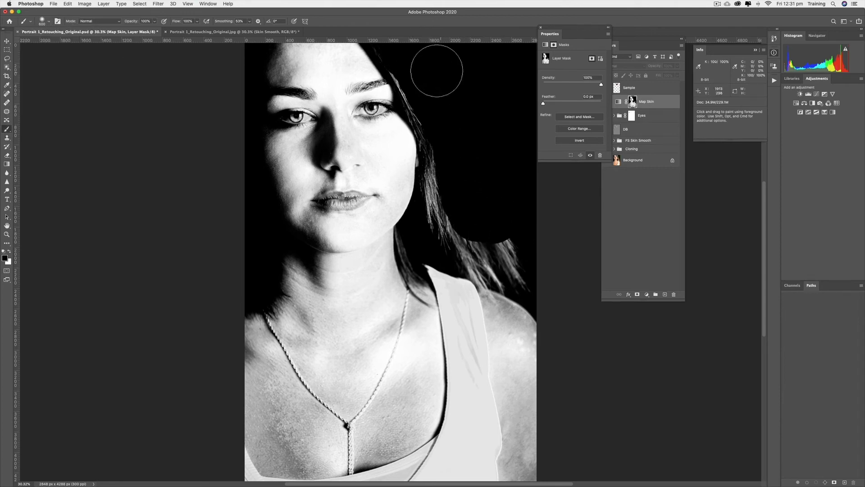
drag(410, 56, 448, 119)
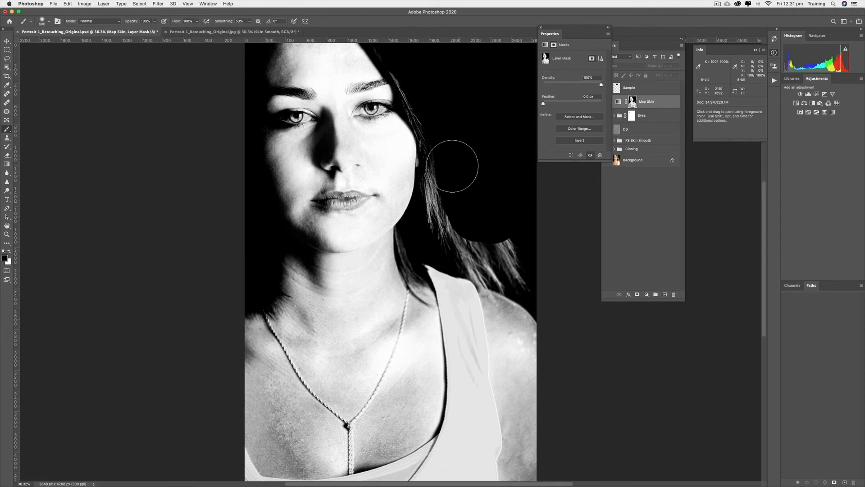
mouse_move(488, 247)
mouse_down()
mouse_move(470, 239)
mouse_move(494, 257)
mouse_move(485, 243)
mouse_move(484, 260)
mouse_move(501, 266)
mouse_up()
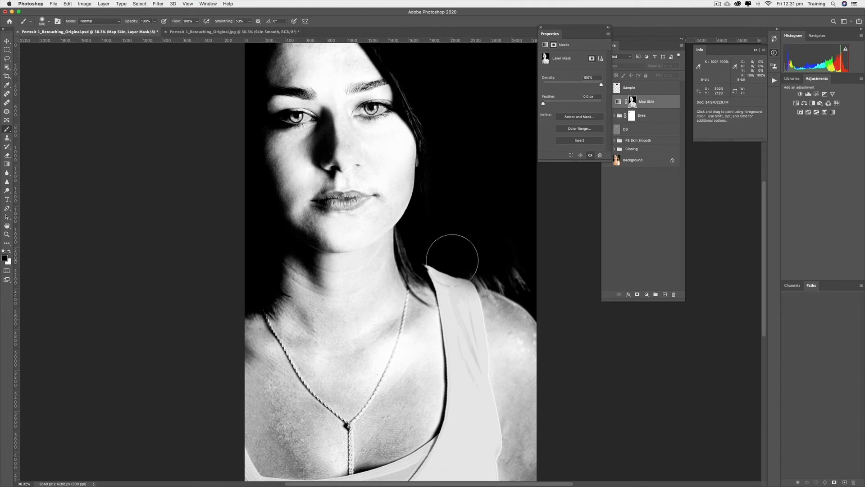
Paint black over the tank top strap with a smaller brush, undoing a stray stroke at the edge
key(bracketleft)
key(bracketleft)
mouse_move(451, 274)
mouse_down()
mouse_move(469, 379)
mouse_move(471, 465)
mouse_up()
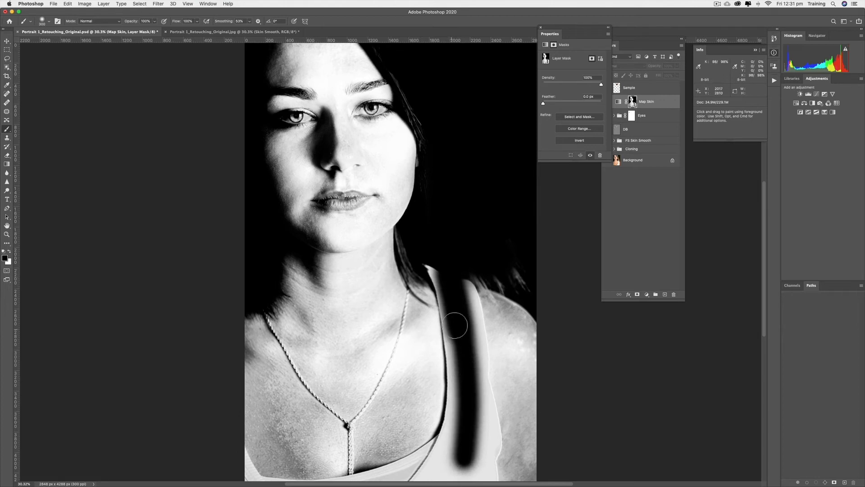
mouse_move(451, 316)
mouse_down()
mouse_move(435, 472)
mouse_move(417, 474)
mouse_move(466, 455)
mouse_move(471, 435)
mouse_up()
mouse_move(469, 381)
mouse_down()
mouse_move(474, 473)
mouse_move(484, 401)
mouse_move(488, 452)
mouse_move(468, 479)
mouse_move(430, 478)
mouse_move(479, 478)
mouse_up()
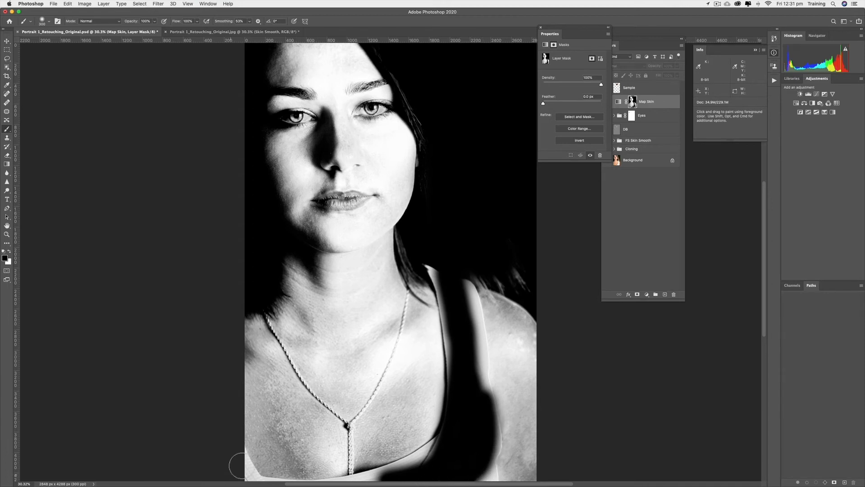
mouse_move(234, 469)
mouse_down()
mouse_move(241, 451)
mouse_move(248, 475)
mouse_up()
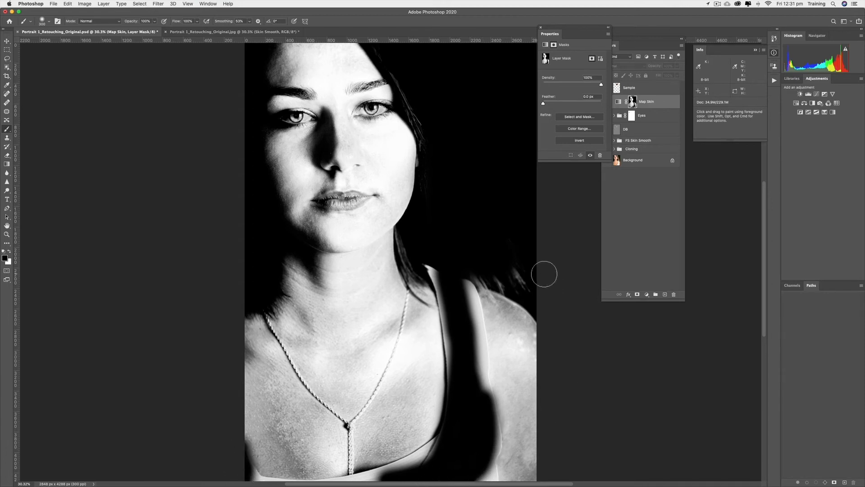
key(super+z)
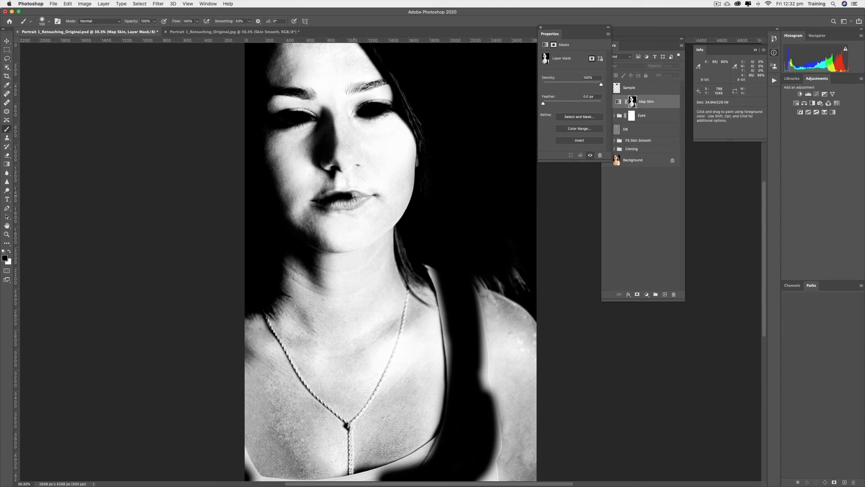
Paint black over the lips on the mask and return to the normal image view
mouse_move(354, 203)
mouse_down()
mouse_move(329, 205)
mouse_move(357, 200)
mouse_up()
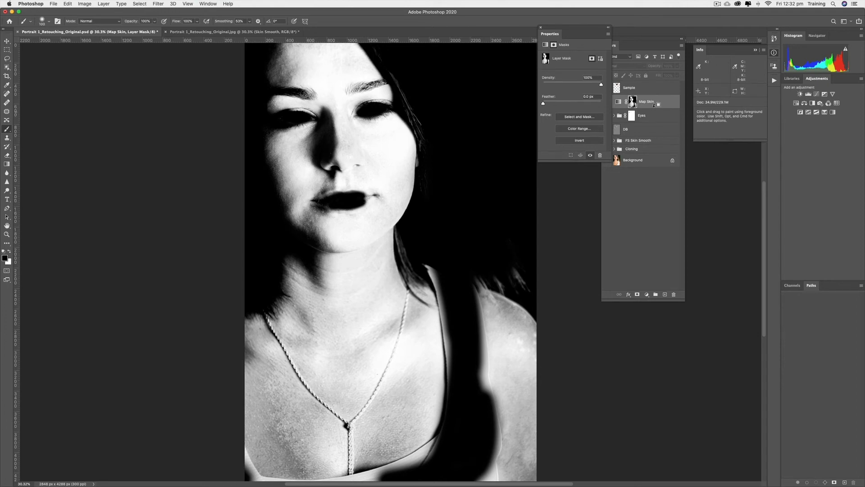
alt+click(634, 103)
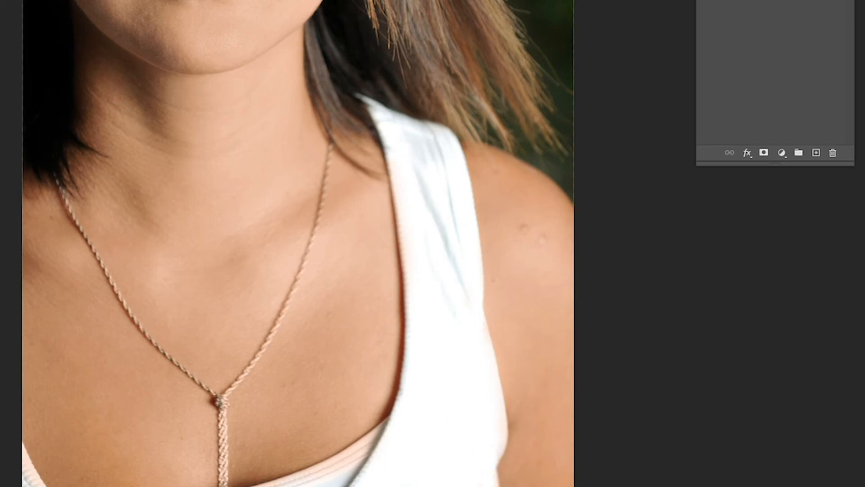
mouse_move(304, 480)
mouse_down()
mouse_move(410, 432)
mouse_move(281, 482)
mouse_up()
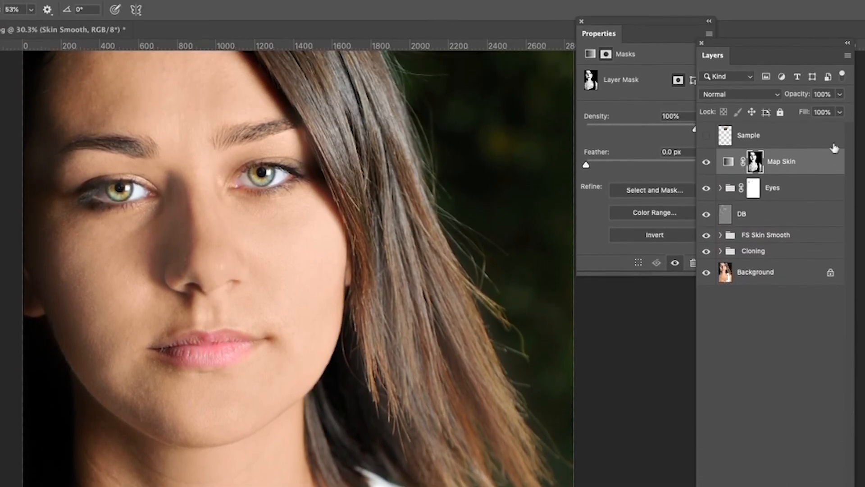
Lower the Map Skin layer's opacity to 47%
click(841, 94)
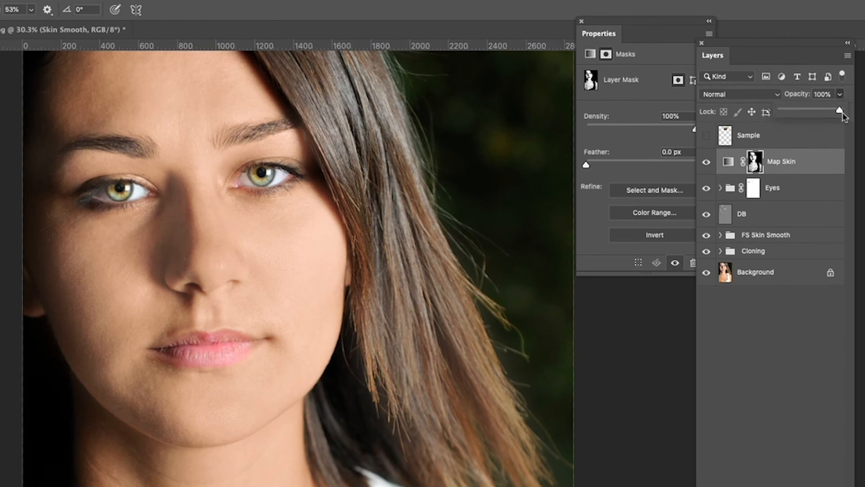
drag(840, 110, 808, 114)
click(796, 59)
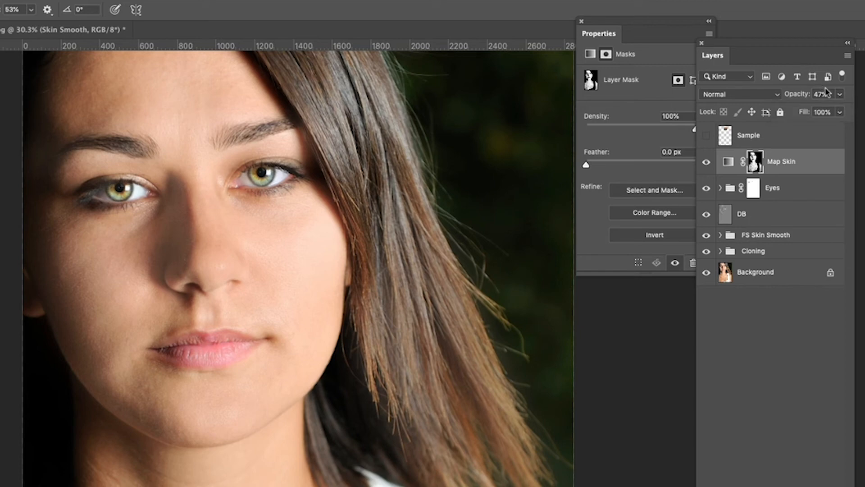
Toggle the Map Skin layer's visibility to compare the skin with and without it
click(706, 164)
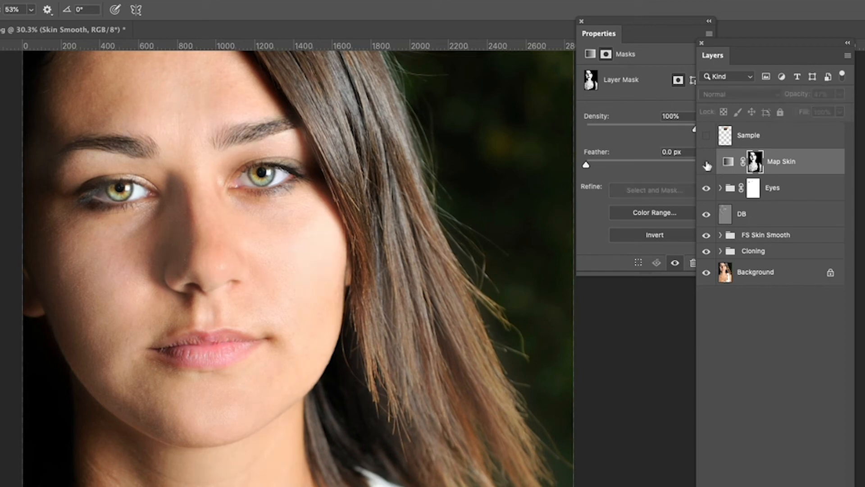
click(707, 165)
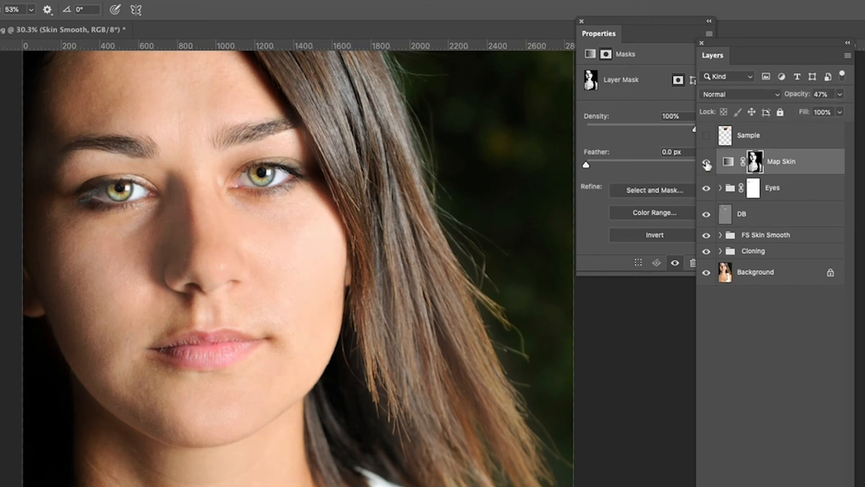
click(707, 165)
click(707, 165)
Raise the Map Skin layer's opacity to 71% and toggle its visibility to compare the result
click(840, 96)
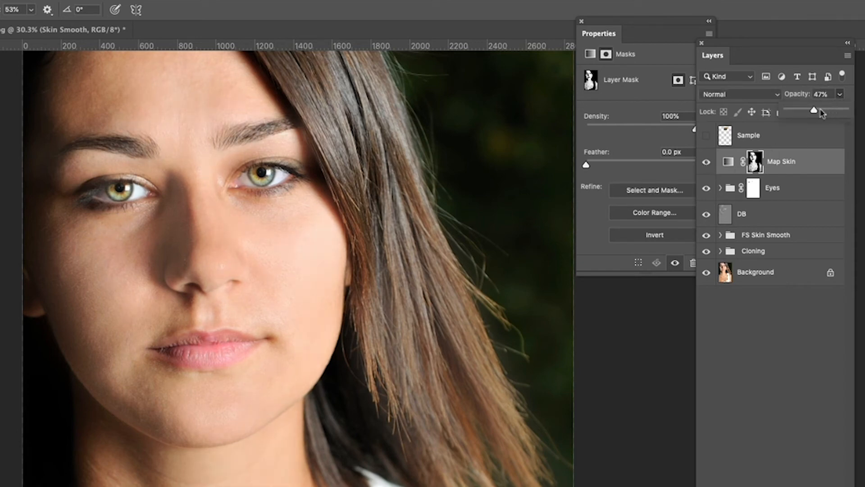
drag(814, 110, 829, 112)
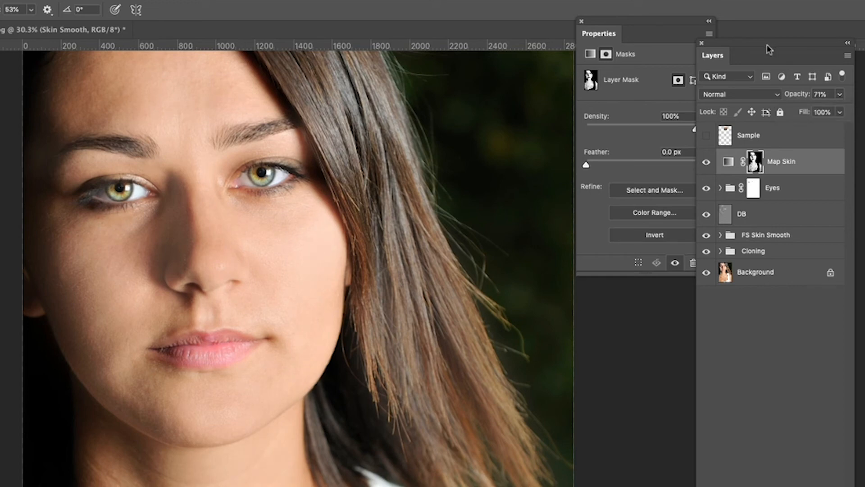
click(706, 163)
click(706, 163)
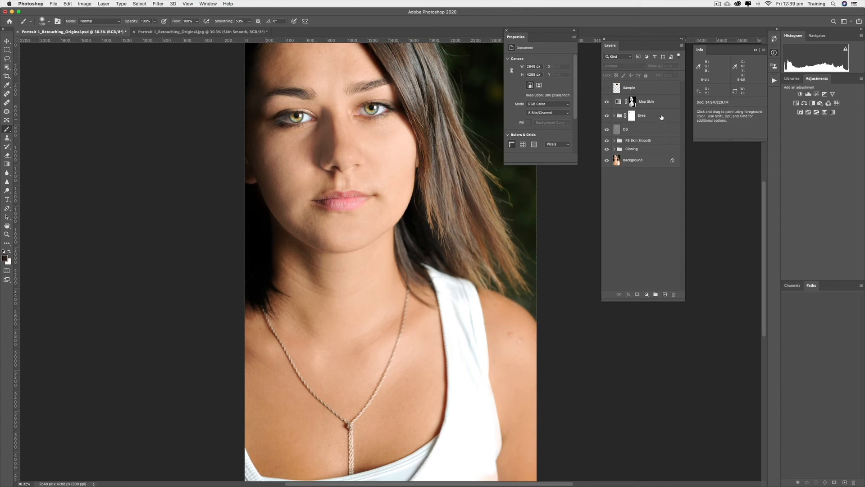
Add a new Gradient Map adjustment layer above the Map Skin layer
click(651, 103)
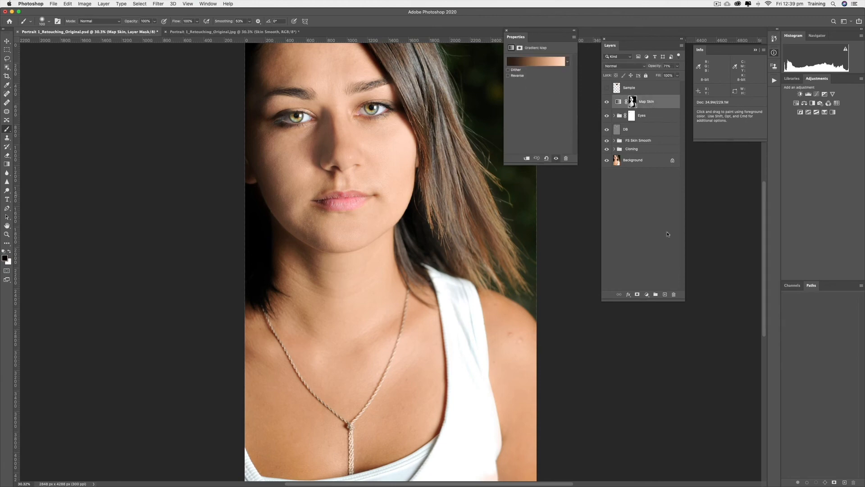
click(648, 294)
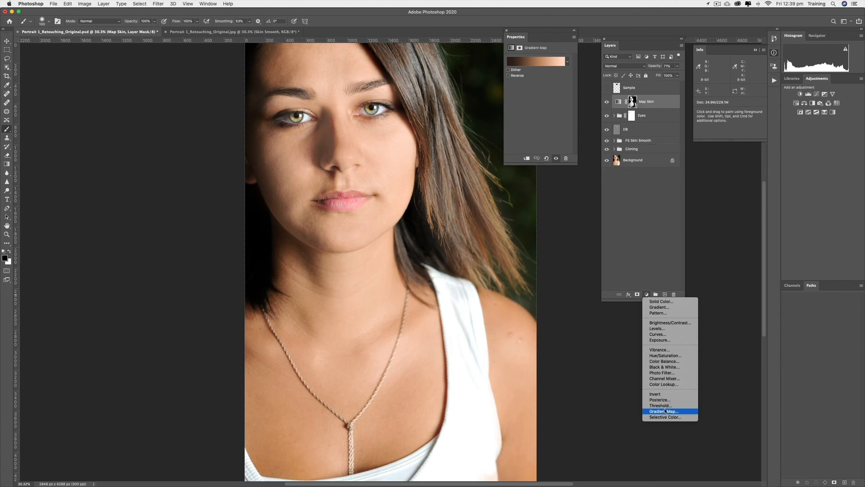
click(666, 411)
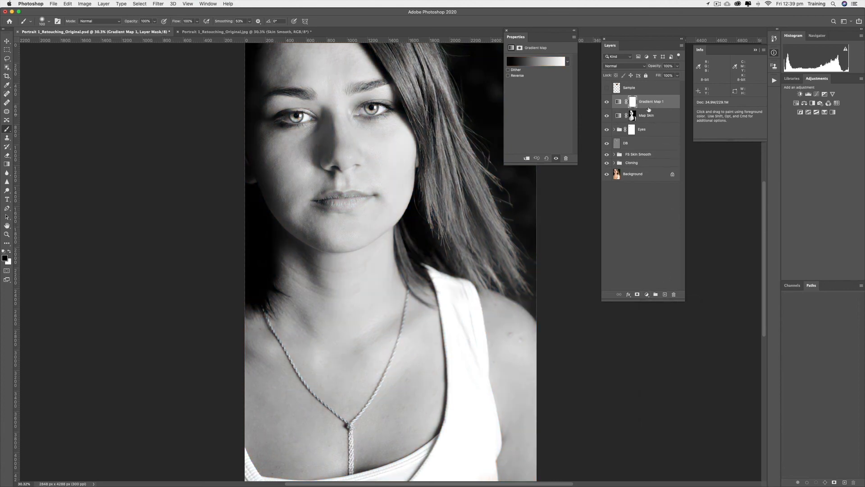
Open the gradient editor and set the left (shadow) stop colour to dark blue 0f2a6e
click(534, 65)
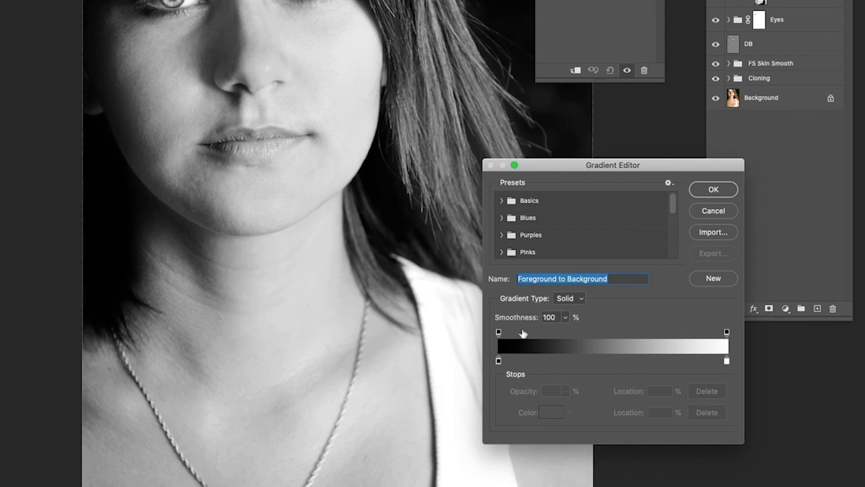
click(499, 361)
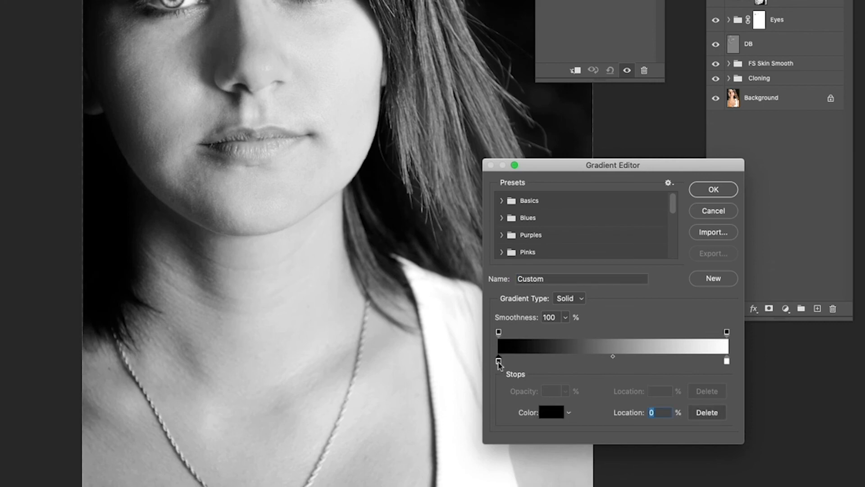
double_click(498, 361)
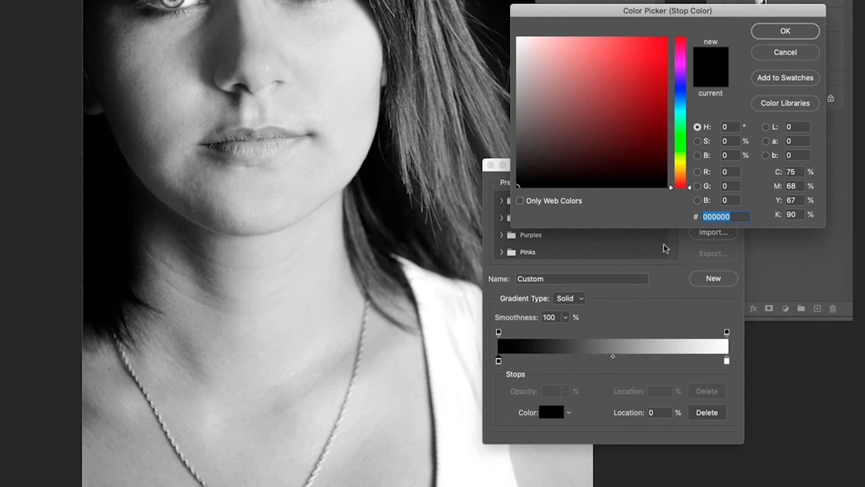
click(683, 94)
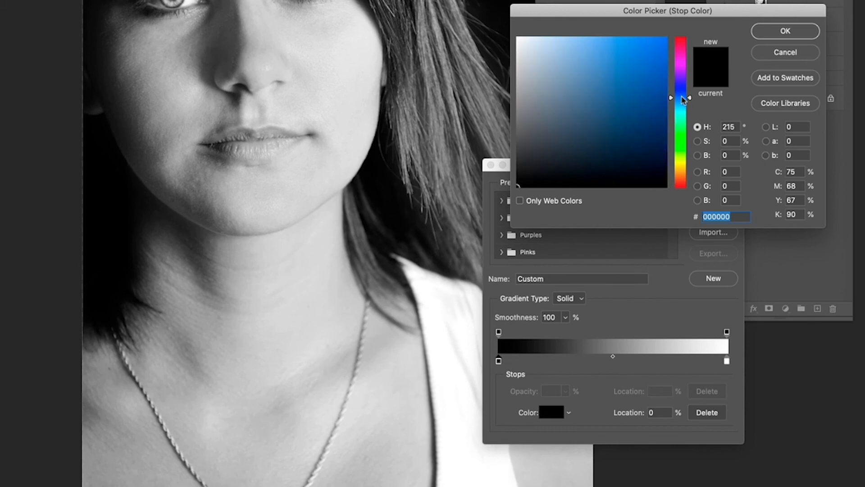
click(609, 120)
drag(609, 120, 645, 122)
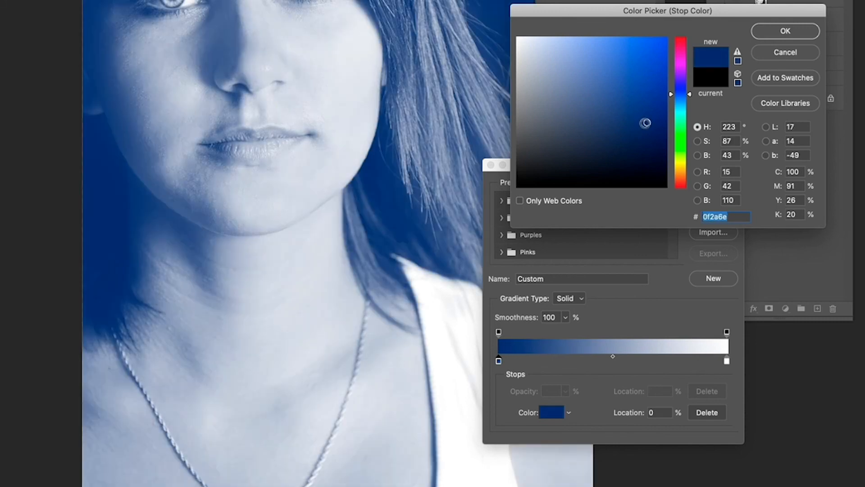
click(786, 31)
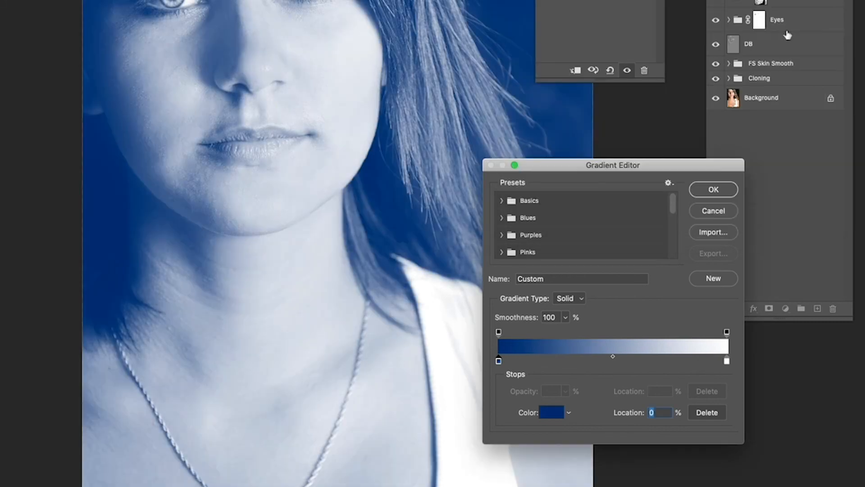
Set the right (highlight) stop colour to yellow ffc936 and confirm the gradient
double_click(726, 361)
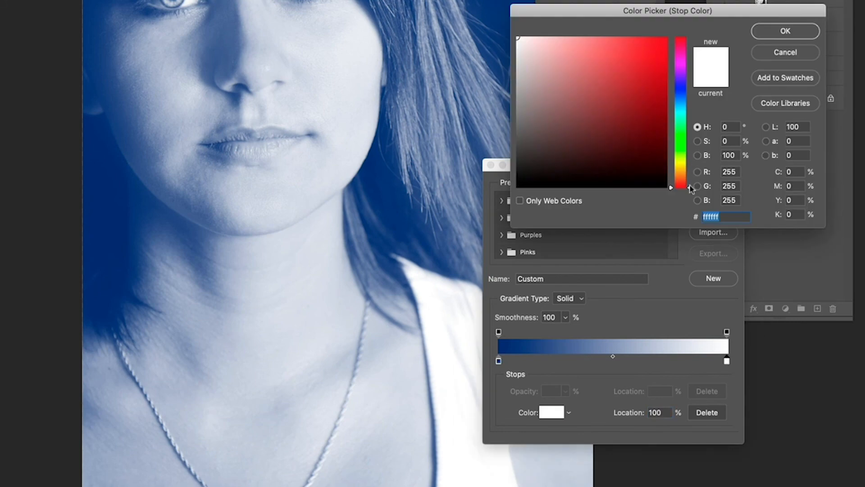
mouse_move(691, 187)
mouse_down()
mouse_move(692, 157)
mouse_move(692, 169)
mouse_up()
drag(659, 125, 637, 42)
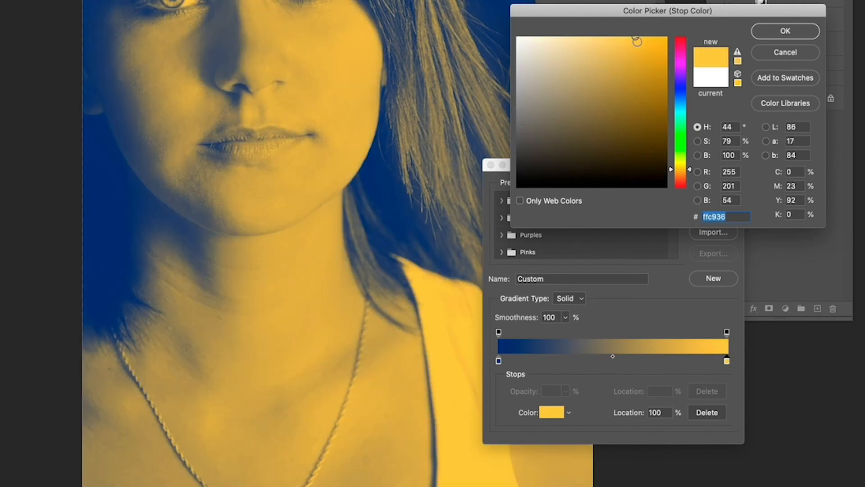
click(788, 31)
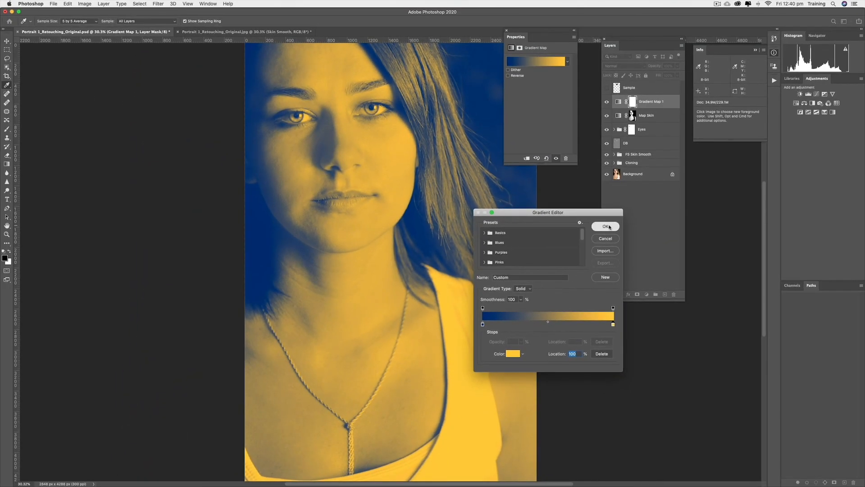
click(632, 218)
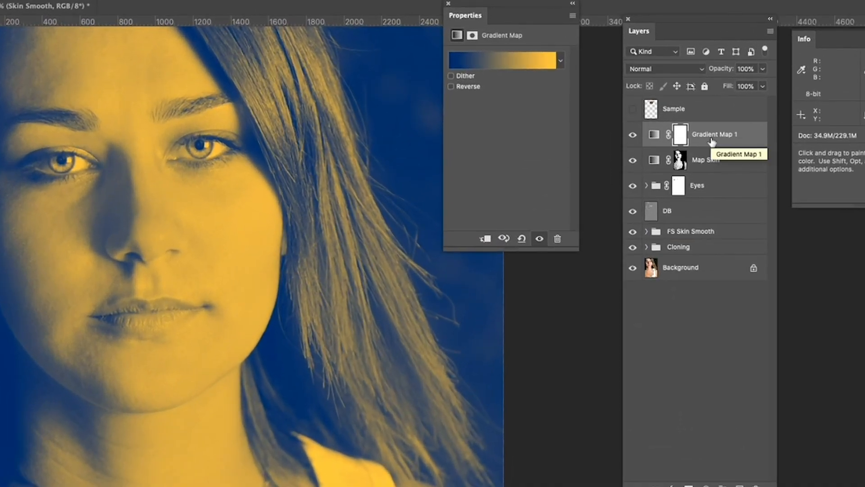
Rename the new gradient map layer to Colour Grade
double_click(713, 135)
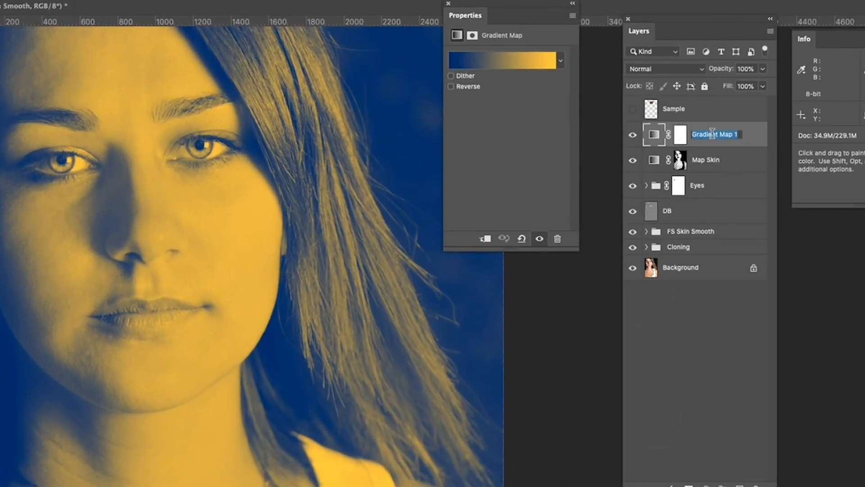
text(Colour Grade)
key(Return)
Set the Colour Grade layer's blend mode to Soft Light and lower its opacity to about 28%
click(701, 70)
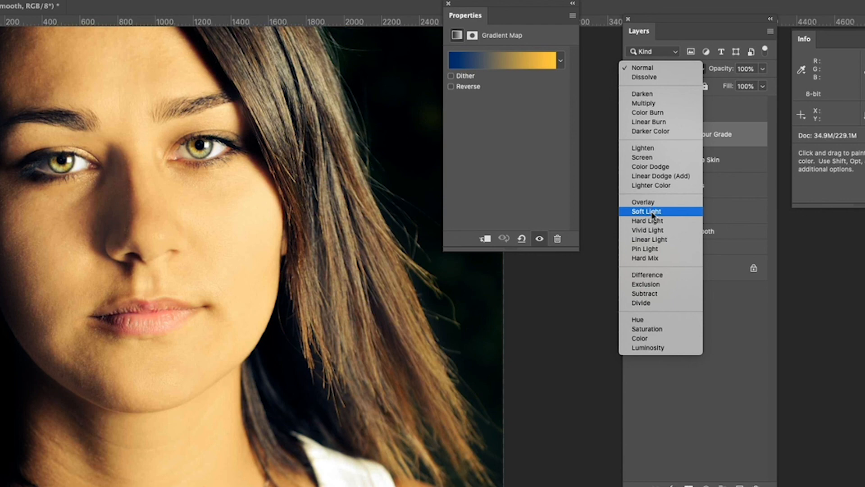
click(652, 214)
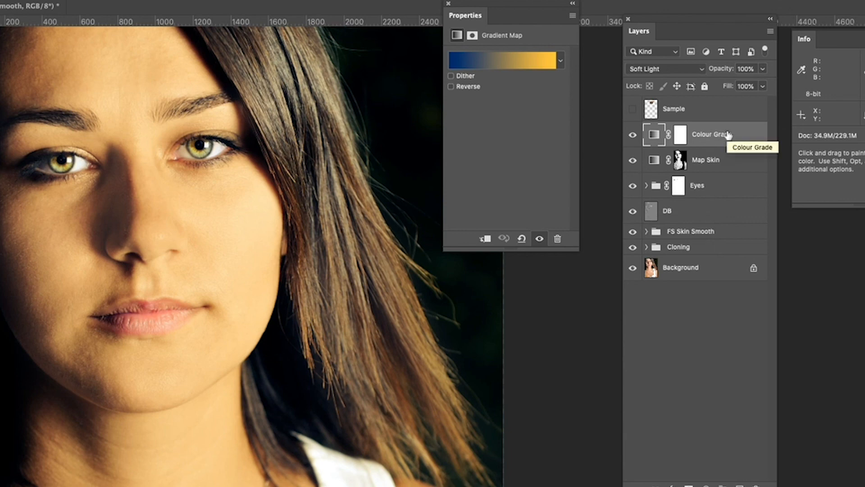
click(763, 70)
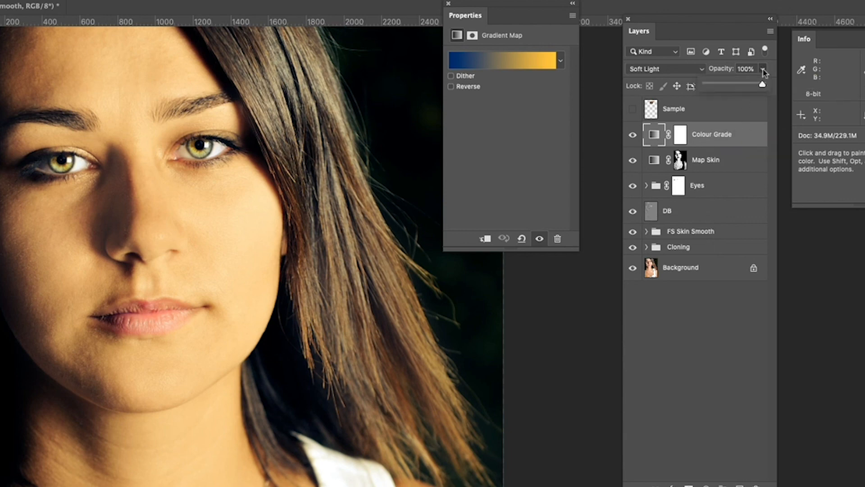
drag(765, 86, 705, 83)
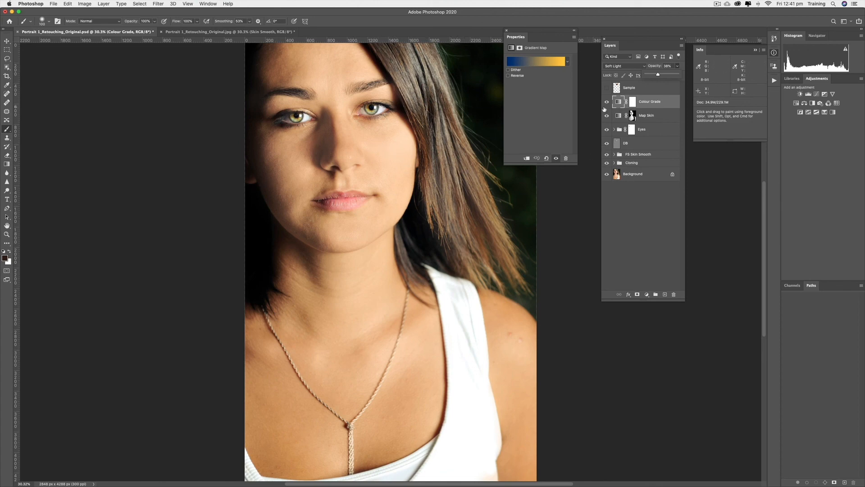
Toggle the Colour Grade layer's visibility to compare the image with and without it
click(607, 103)
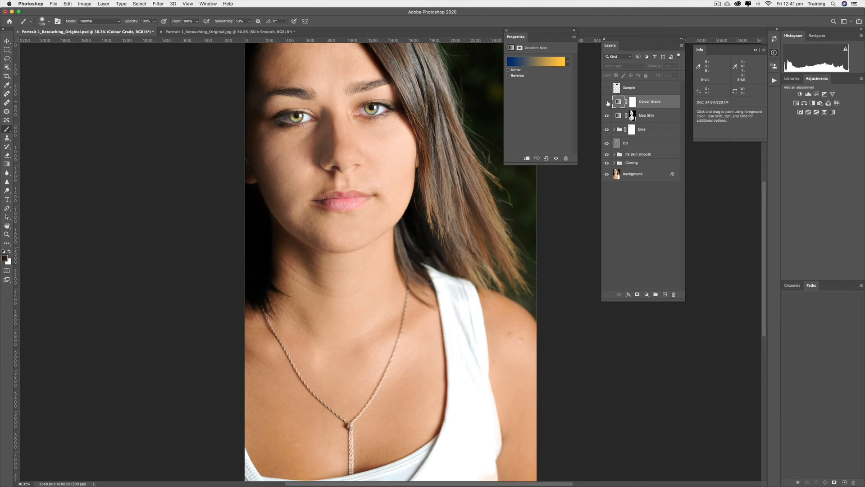
click(607, 102)
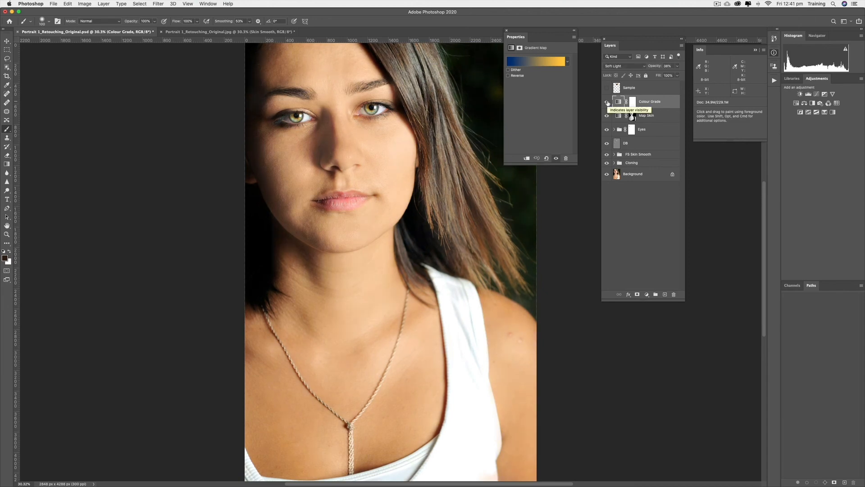